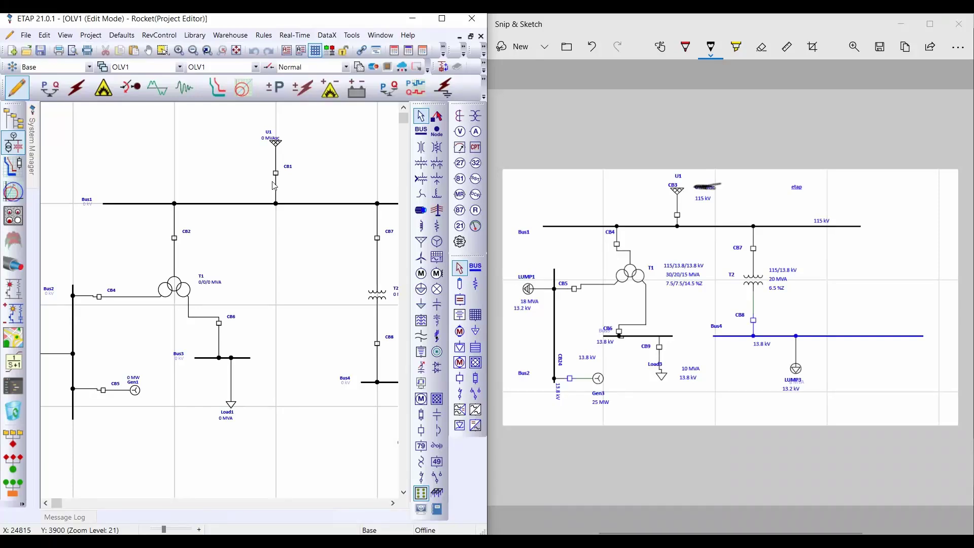
- Zoom around the one-line diagram to inspect it, selecting generator Gen1 along the way
scroll(254, 192, "down", 3)
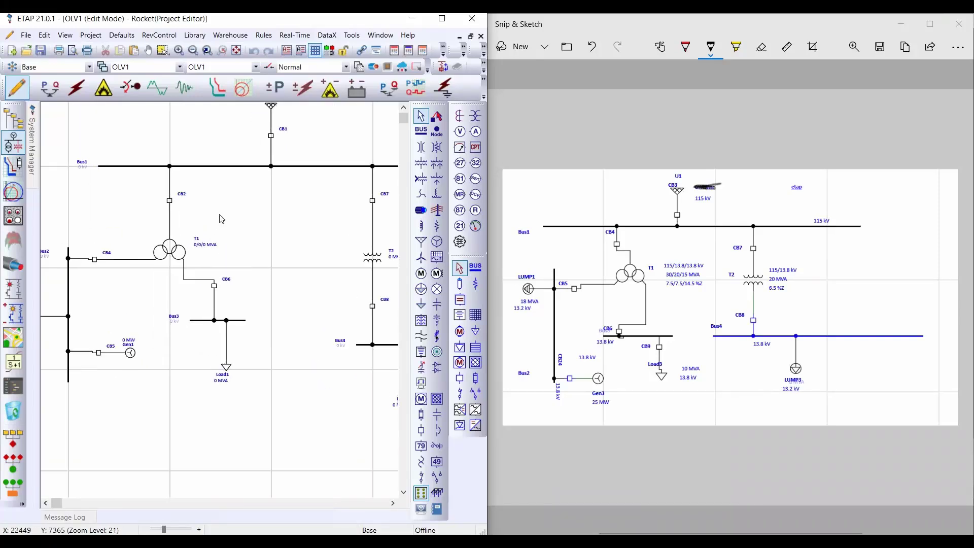
scroll(222, 219, "up", 3)
scroll(222, 219, "up", 2, "ctrl")
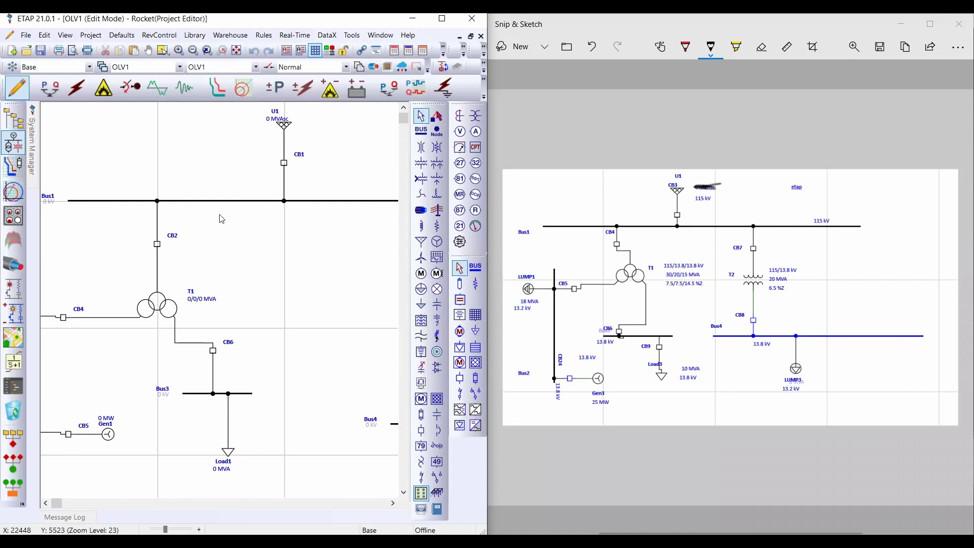
scroll(221, 218, "down", 3)
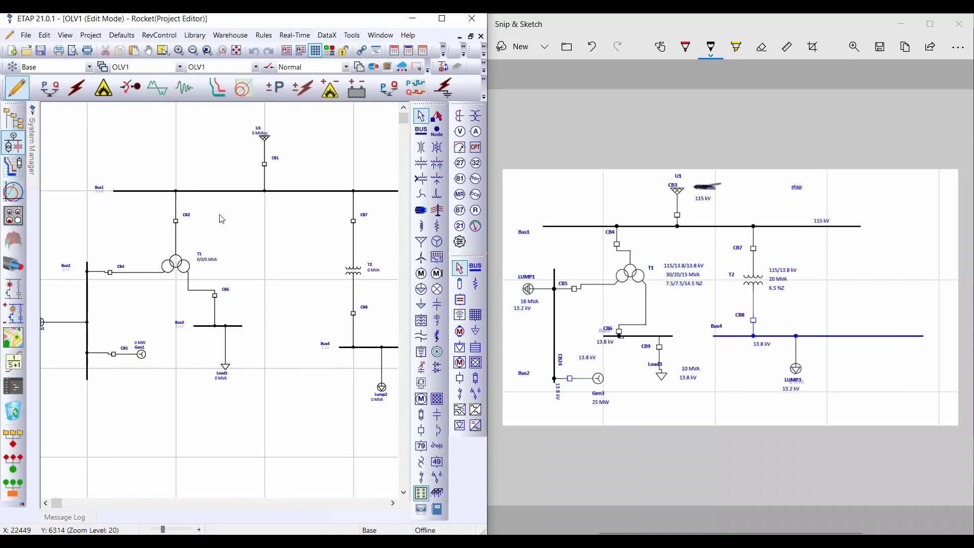
scroll(222, 218, "down", 1)
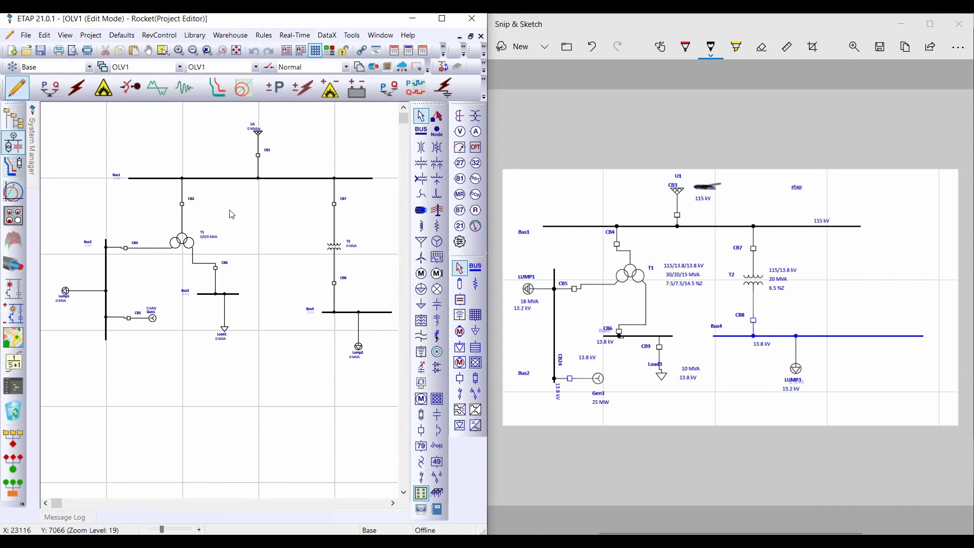
scroll(263, 154, "up", 8)
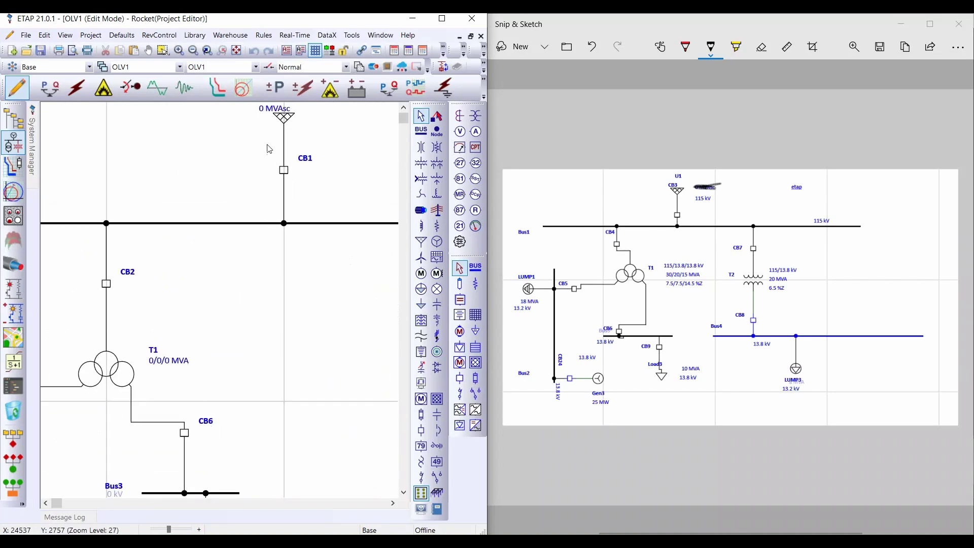
scroll(274, 162, "down", 4)
scroll(275, 169, "up", 1)
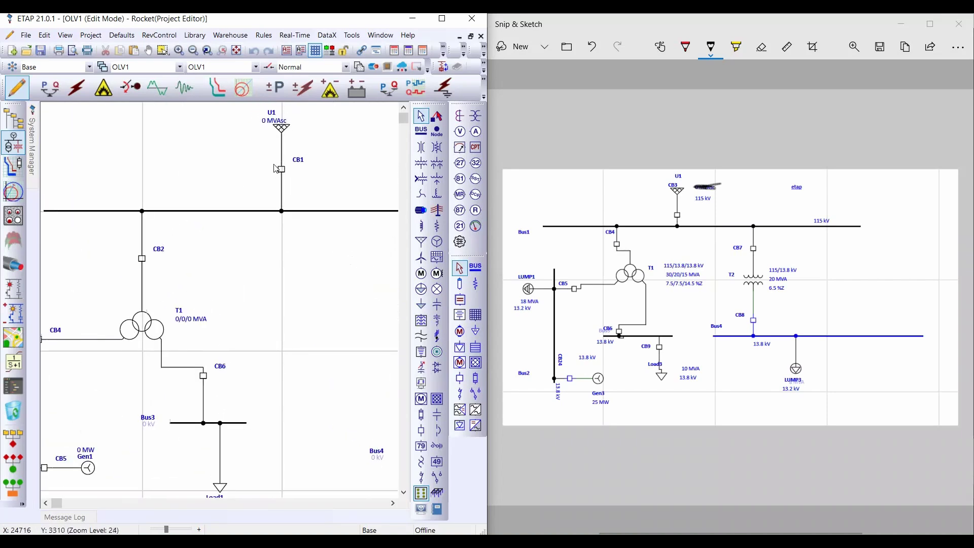
scroll(275, 170, "down", 1)
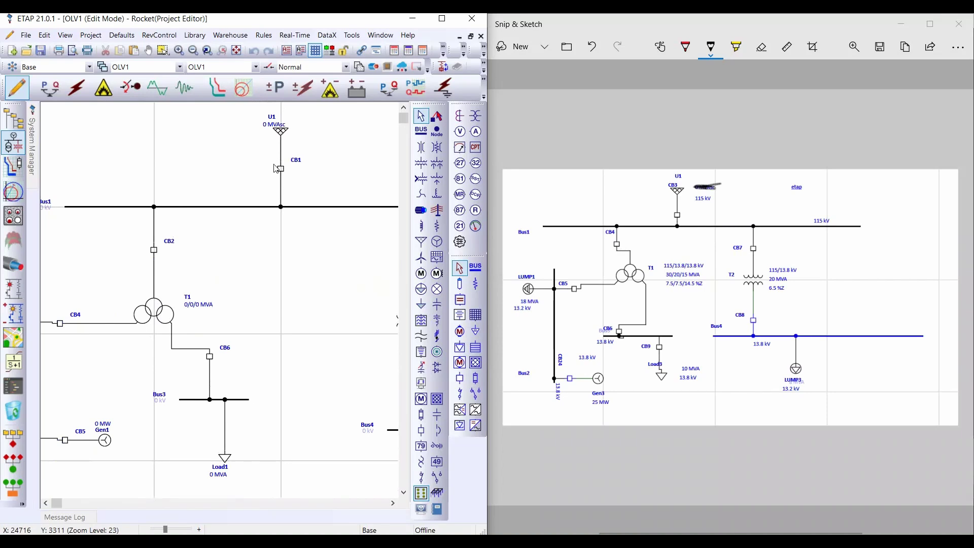
scroll(276, 169, "up", 2)
scroll(298, 155, "up", 1)
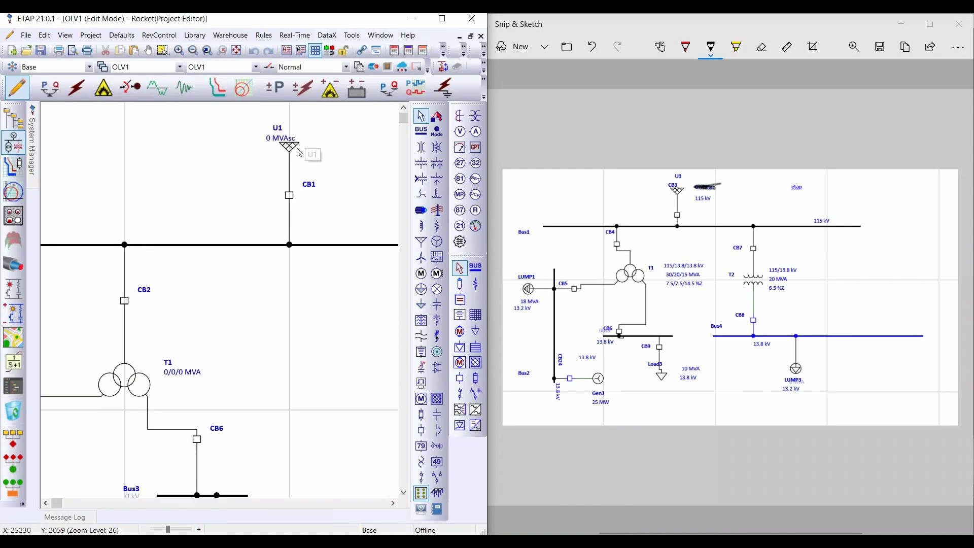
scroll(282, 139, "down", 3)
scroll(184, 337, "up", 1)
left_click(183, 336)
scroll(183, 337, "up", 1)
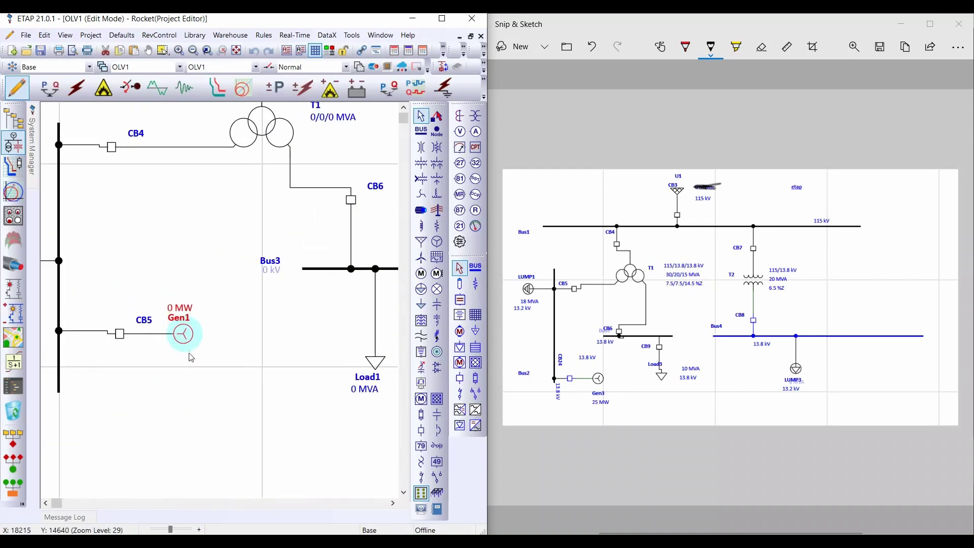
scroll(189, 358, "down", 1)
scroll(167, 381, "down", 5)
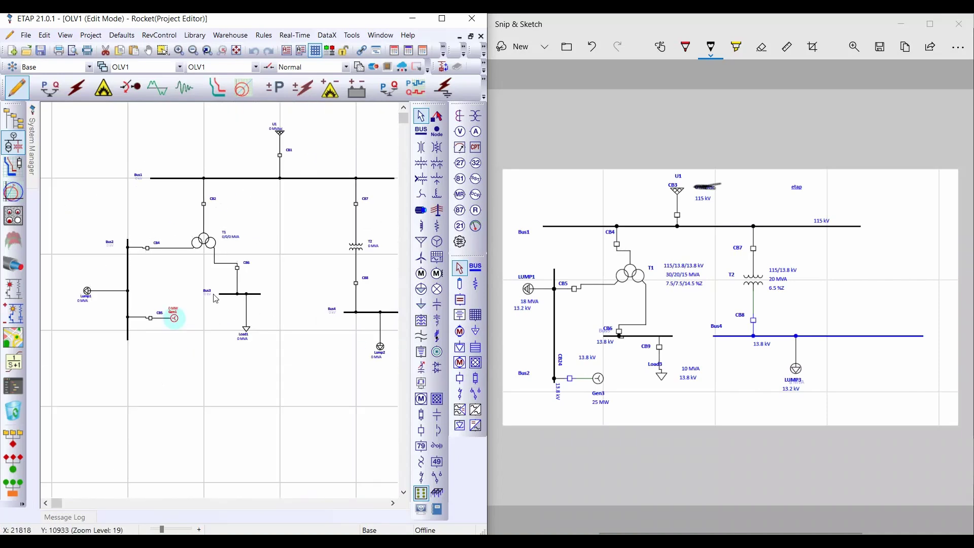
scroll(265, 243, "up", 3)
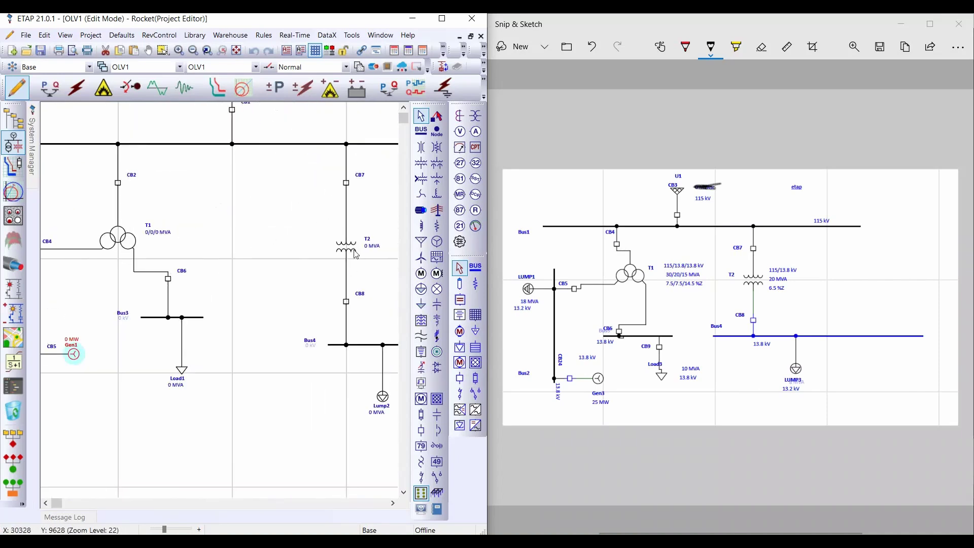
scroll(278, 232, "down", 3)
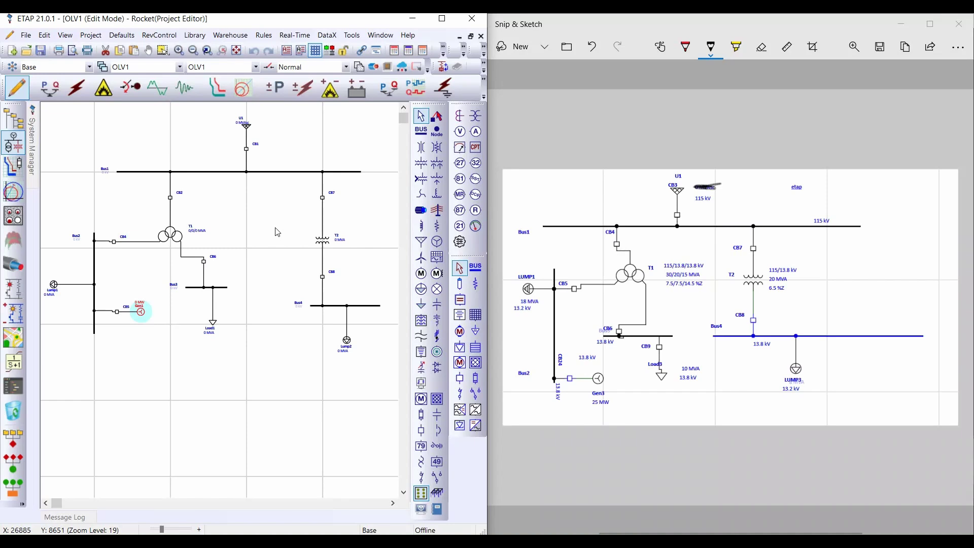
scroll(248, 137, "up", 3)
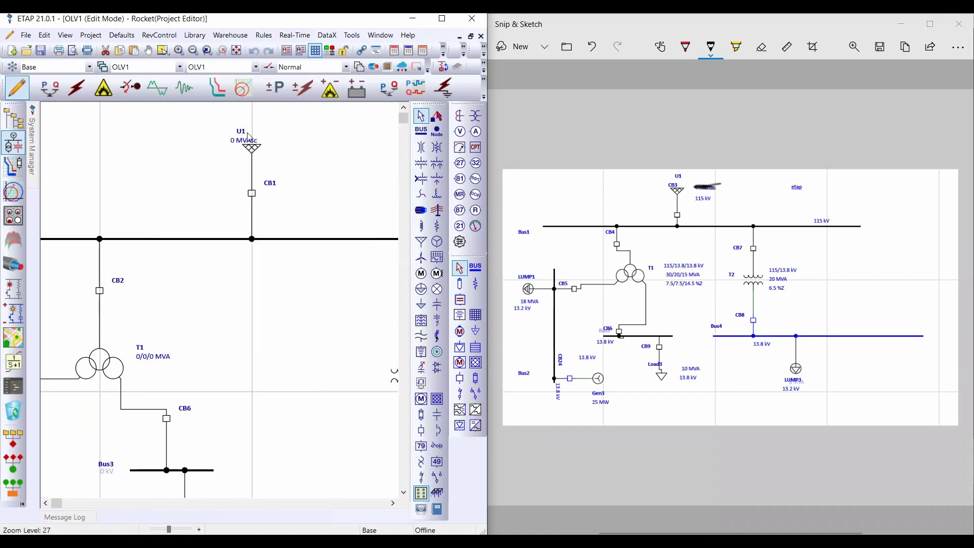
scroll(249, 137, "up", 1)
- Open utility U1's editor, review its Rating, Short Circuit and Time Domain tabs, and change its ID to Power Grid
left_click(261, 159)
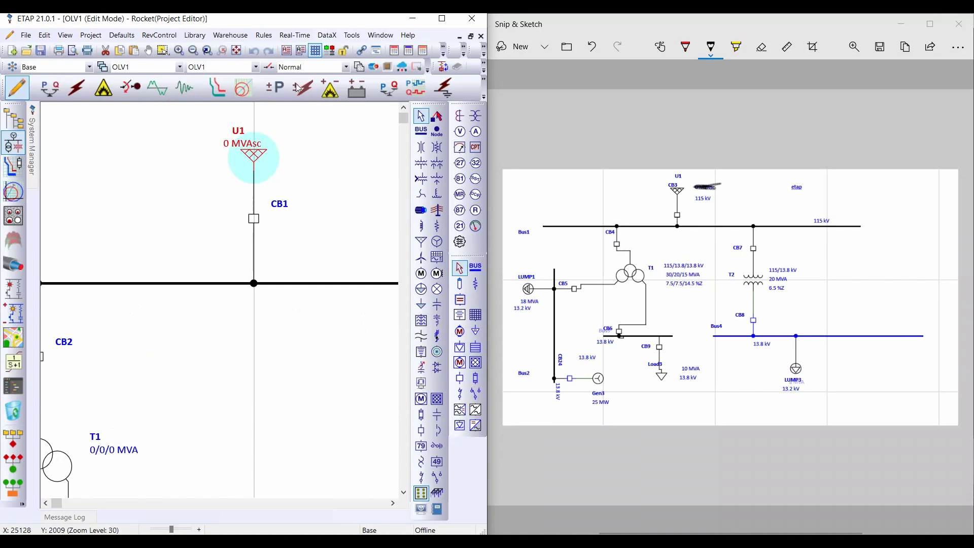
double_click(254, 154)
left_click_drag(191, 104, 217, 106)
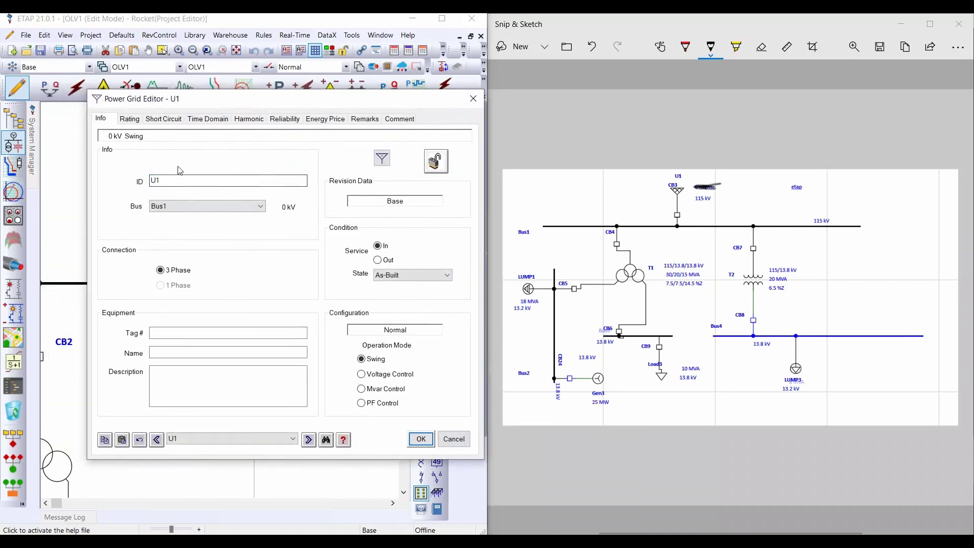
left_click(129, 119)
left_click(163, 120)
left_click(208, 121)
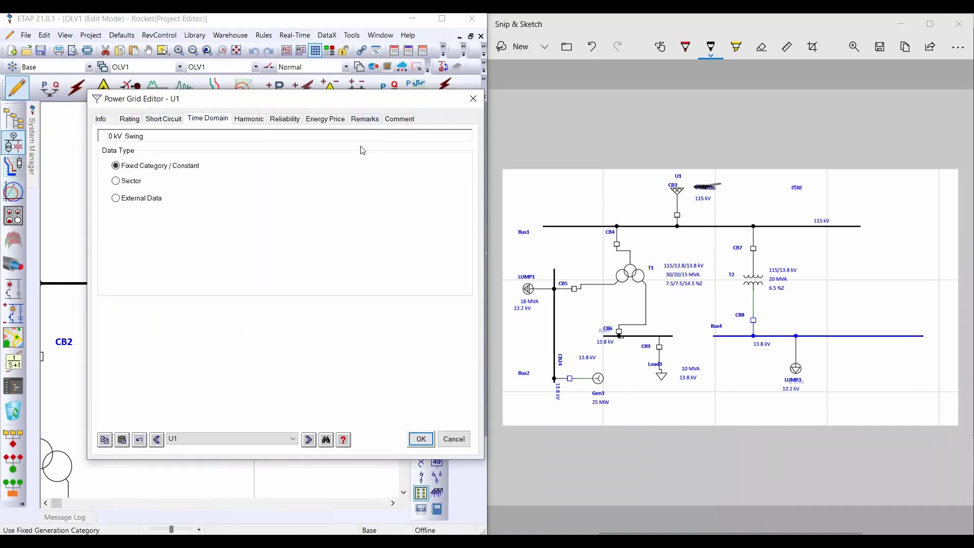
left_click(104, 121)
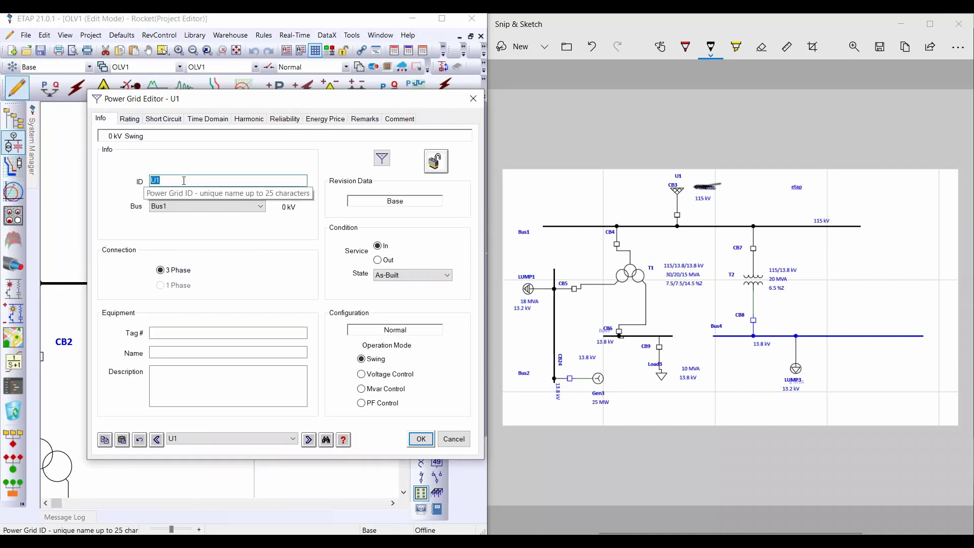
type("Power Grid")
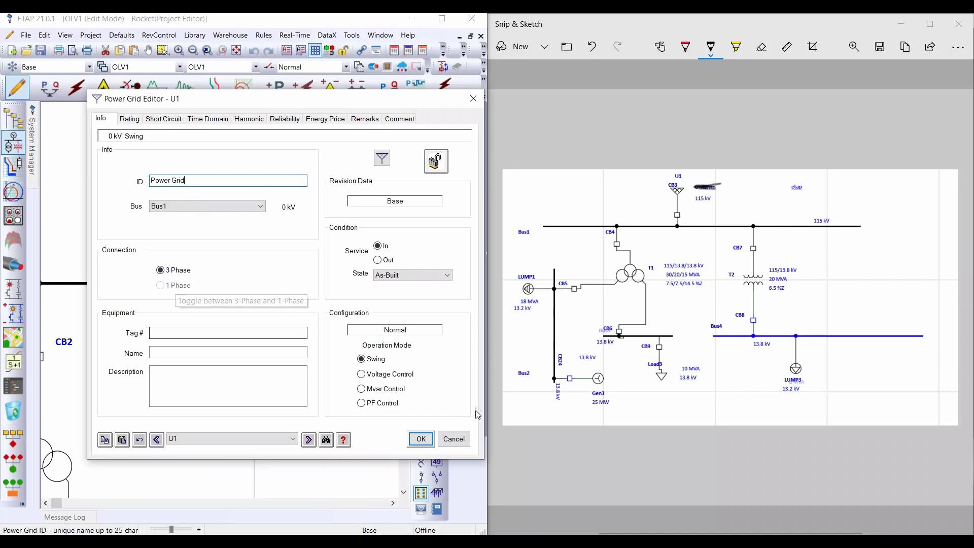
key("Escape")
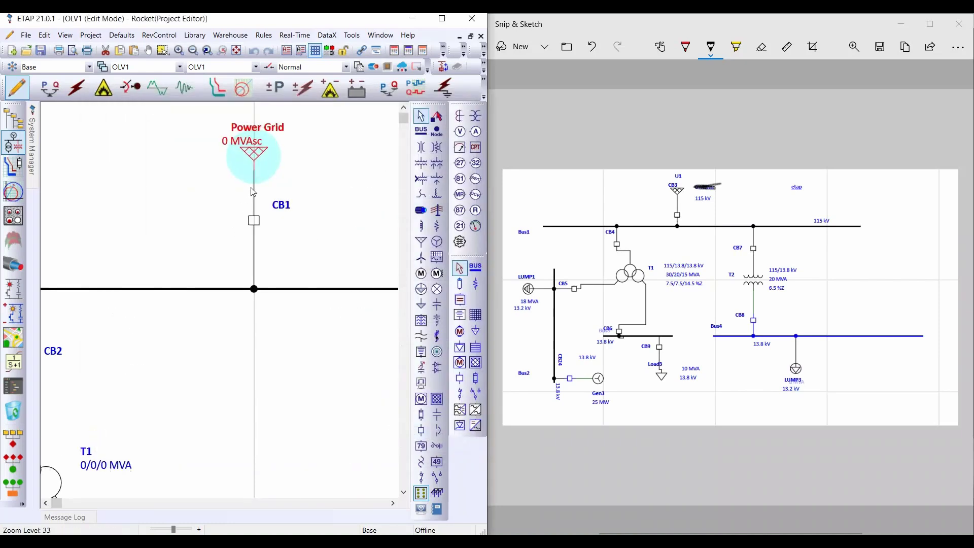
- Keep the Power Grid at 3 Phase and connect it to CB1's top terminal
scroll(256, 193, "up", 1)
left_click(257, 197)
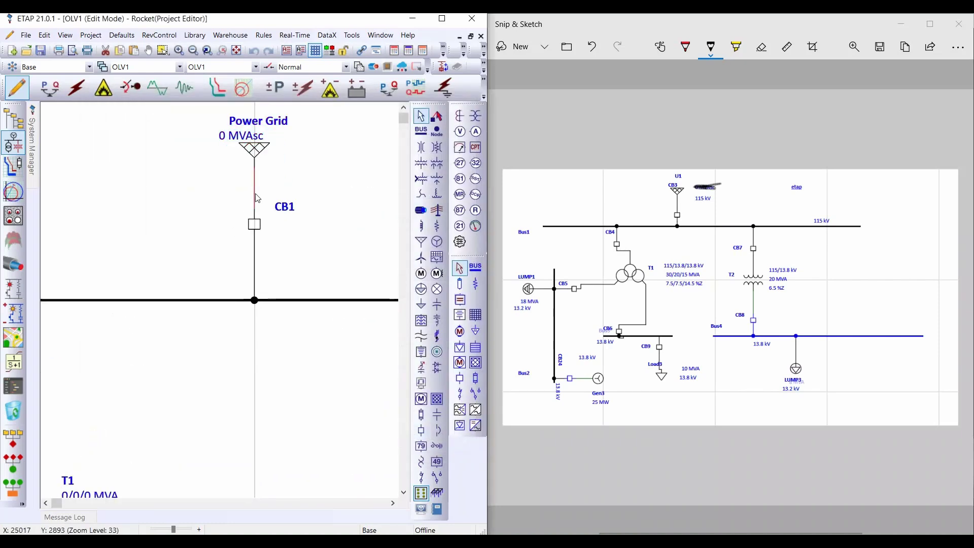
left_click(253, 152)
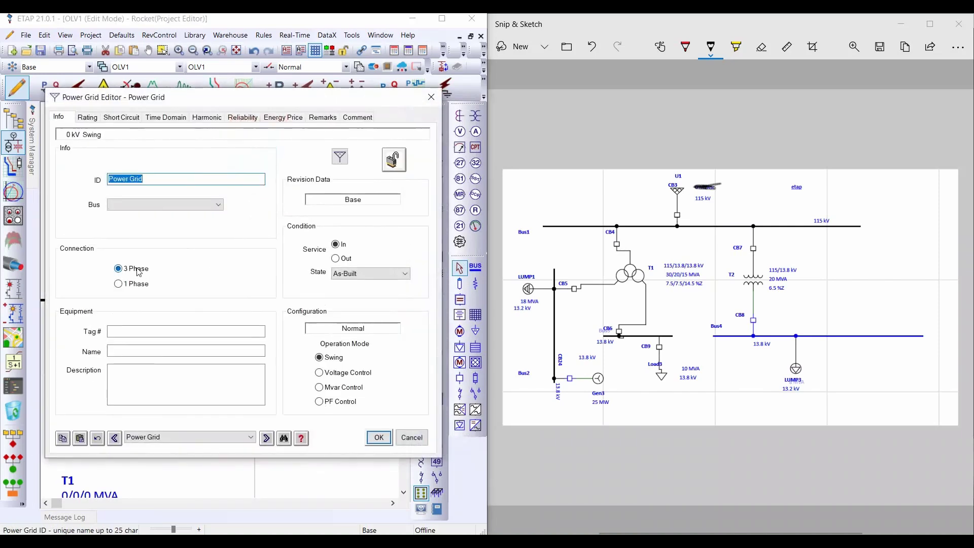
left_click(134, 282)
left_click(131, 270)
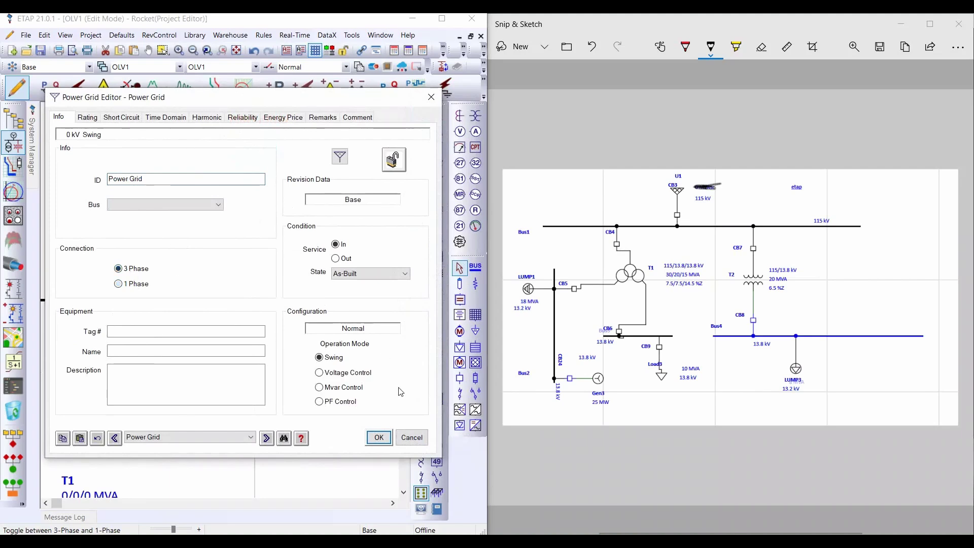
left_click(378, 437)
left_click_drag(255, 210, 254, 169)
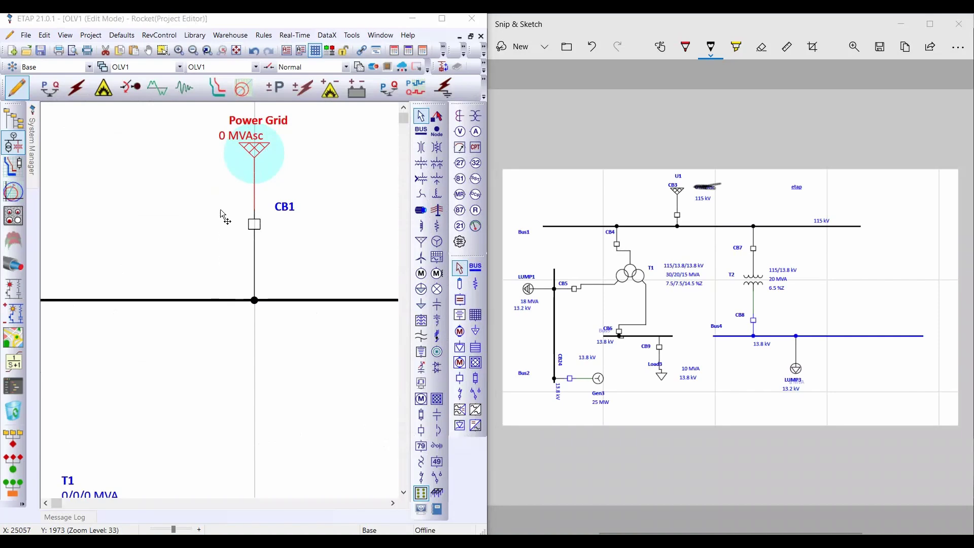
- Enter 115 kV as the Power Grid's rated voltage, then begin the 3-Phase MVAsc entry
double_click(254, 152)
left_click_drag(172, 98, 221, 89)
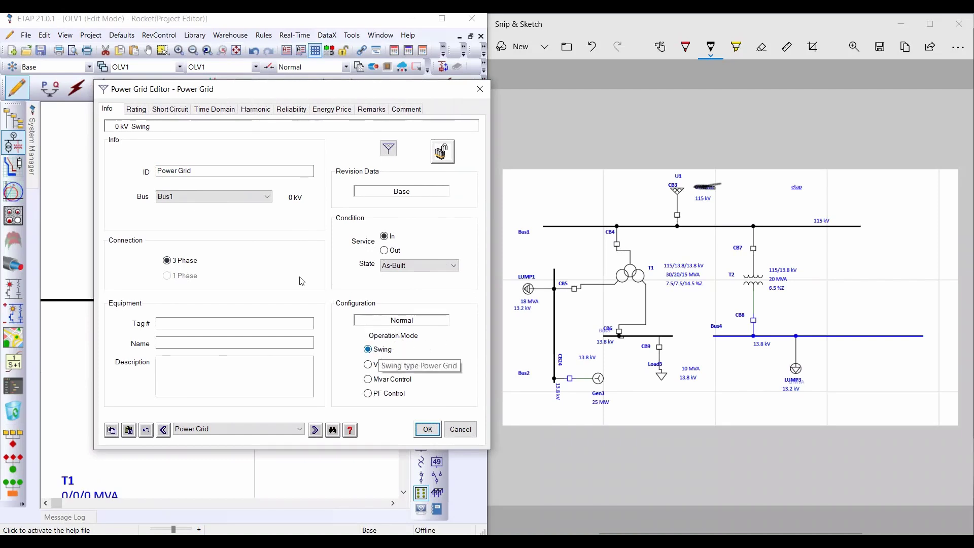
left_click(134, 109)
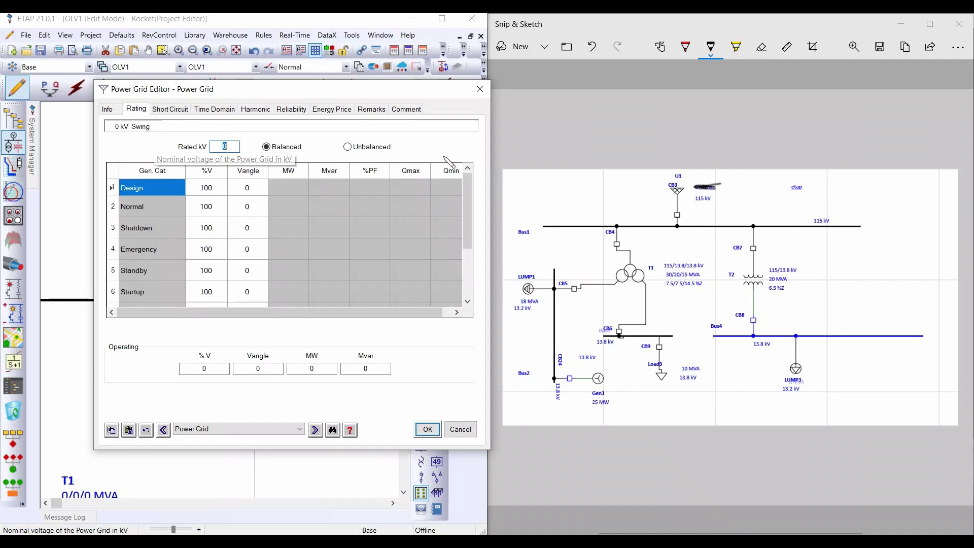
left_click(703, 211)
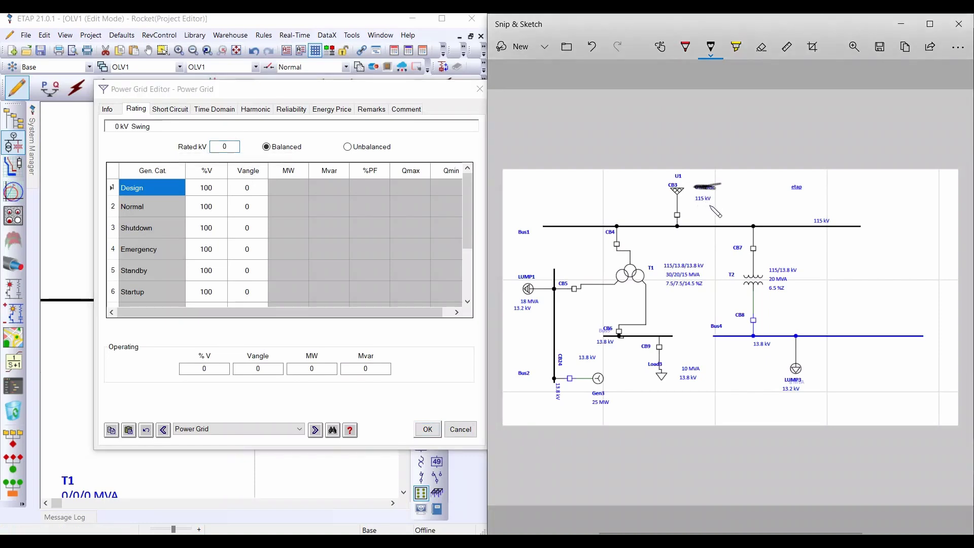
left_click(232, 145)
type("115")
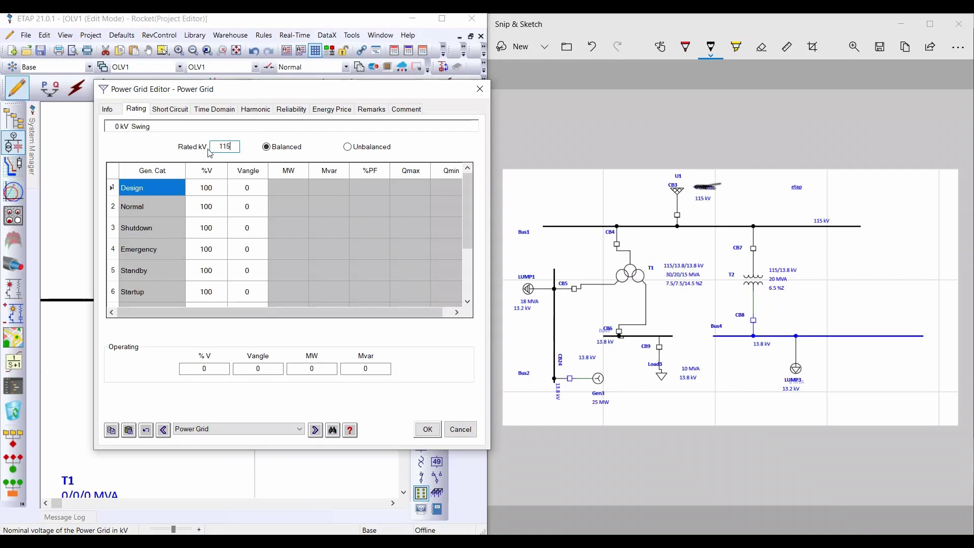
left_click(170, 109)
left_click(174, 243)
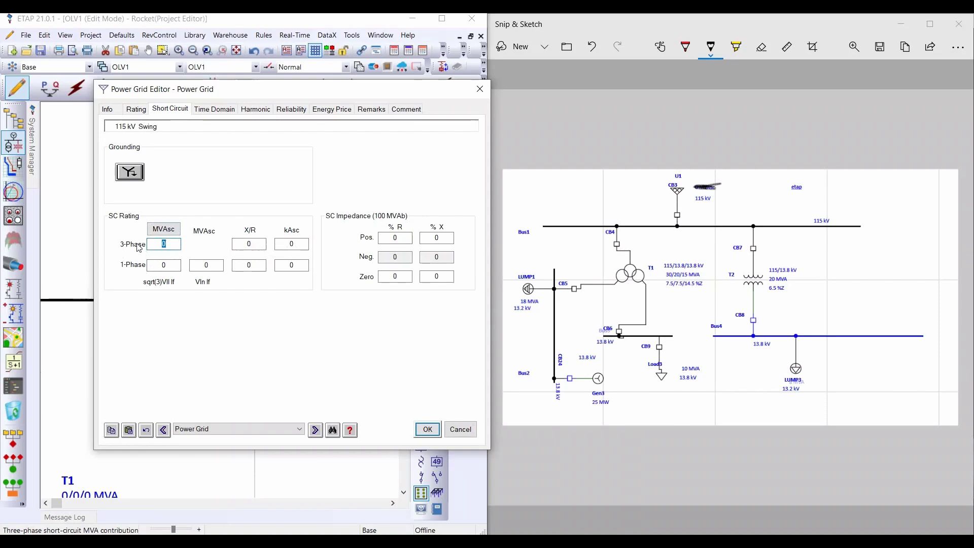
- Enter 2000 MVAsc 3-phase and 1750 1-phase, with X/R 55 and 48, and save the grid
type("000")
left_click(173, 265)
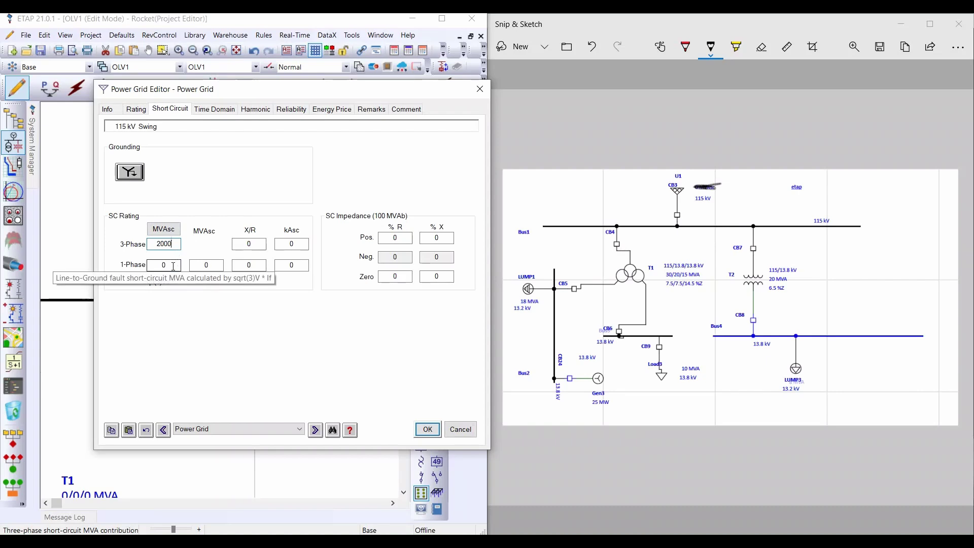
left_click(173, 266)
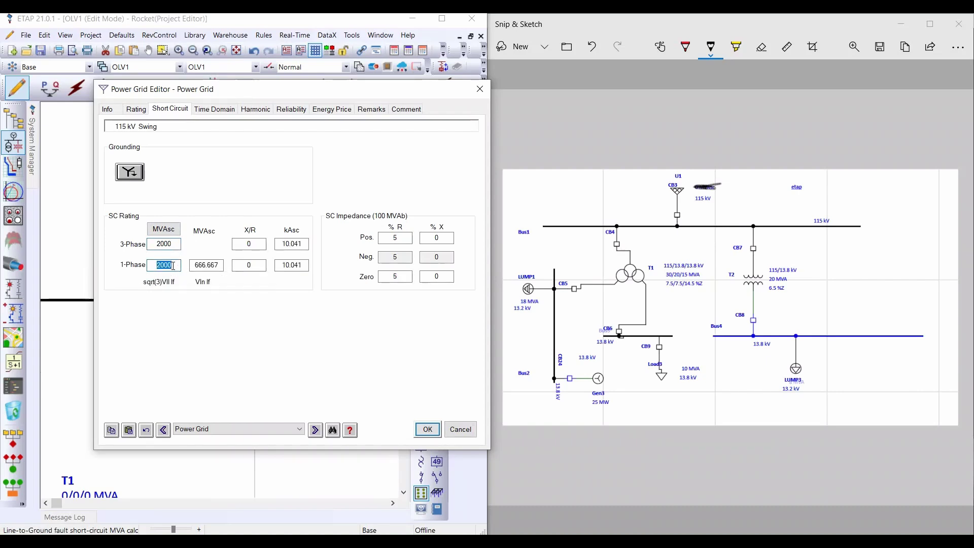
type("1750")
left_click(259, 244)
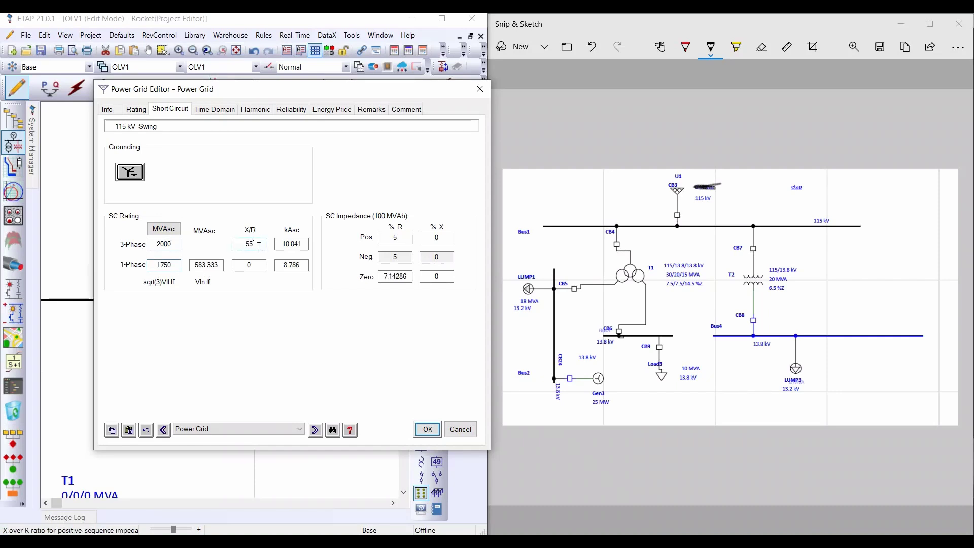
left_click(259, 265)
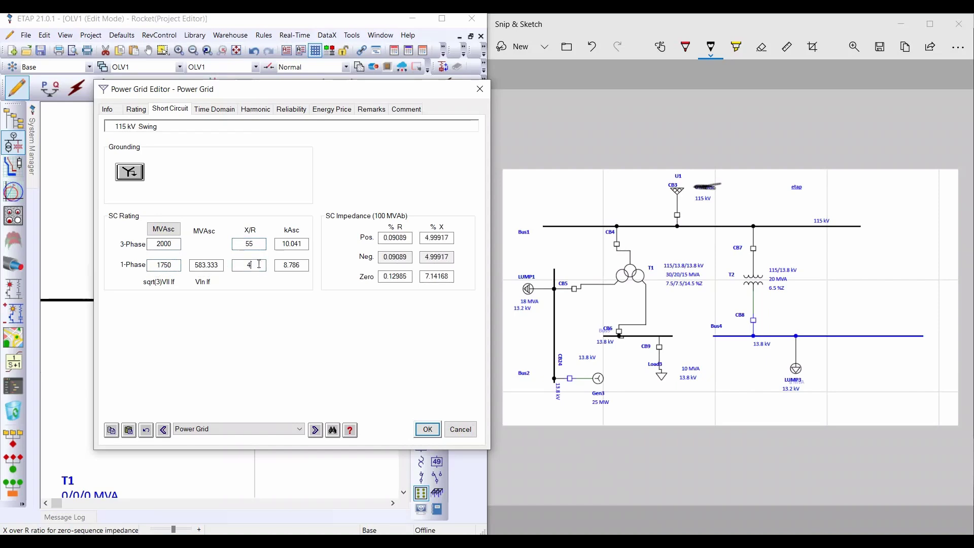
type("45")
key("BackSpace")
type("8")
left_click_drag(427, 429, 310, 343)
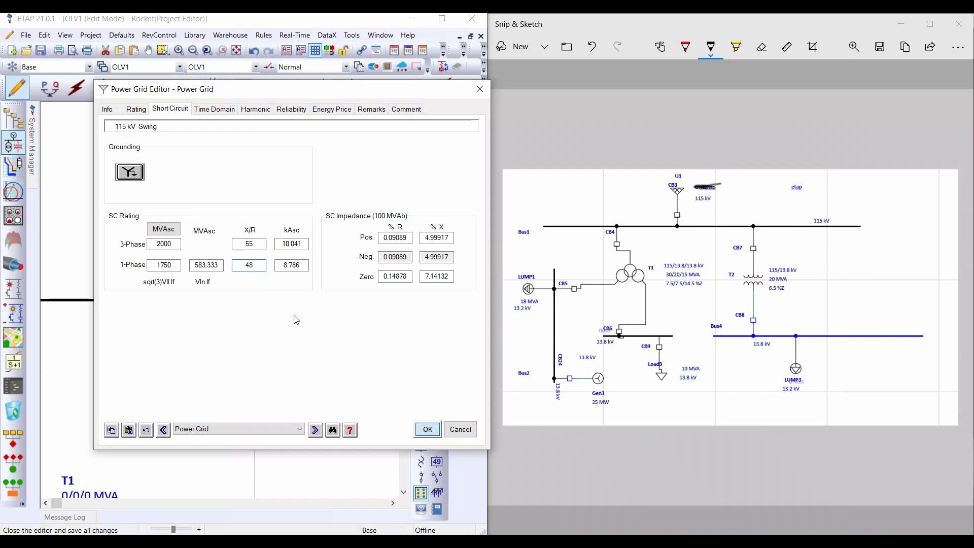
left_click(428, 429)
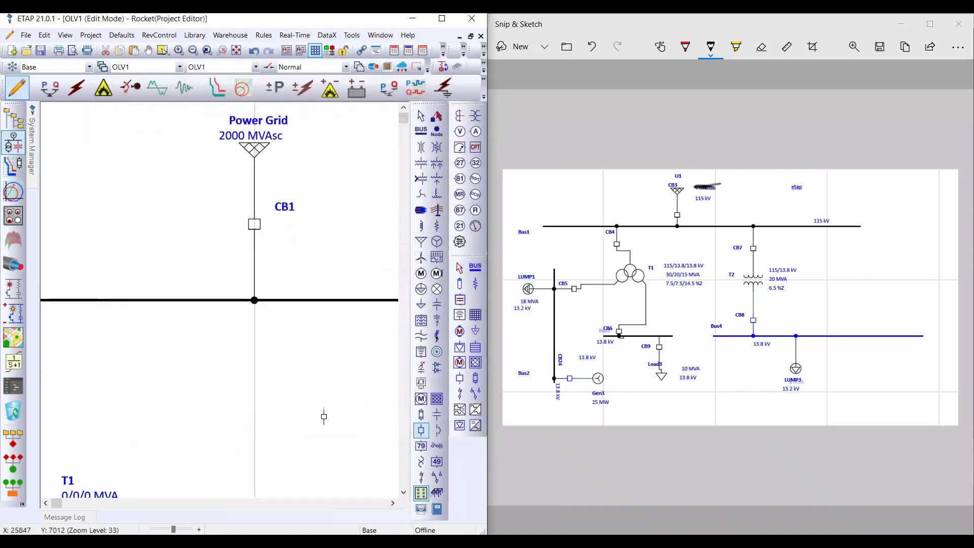
- Cancel circuit breaker placement and select generator Gen1
key("Escape")
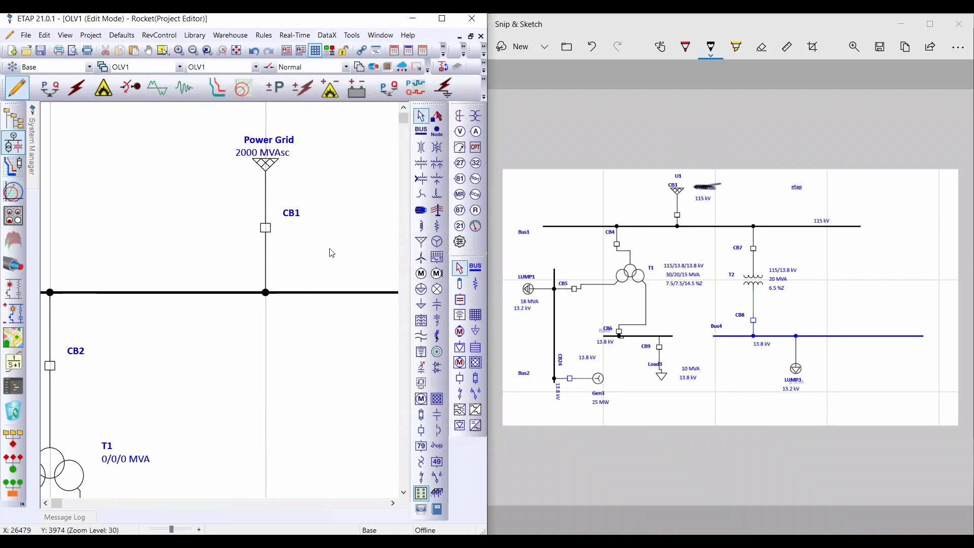
scroll(330, 254, "down", 8)
scroll(331, 252, "up", 7)
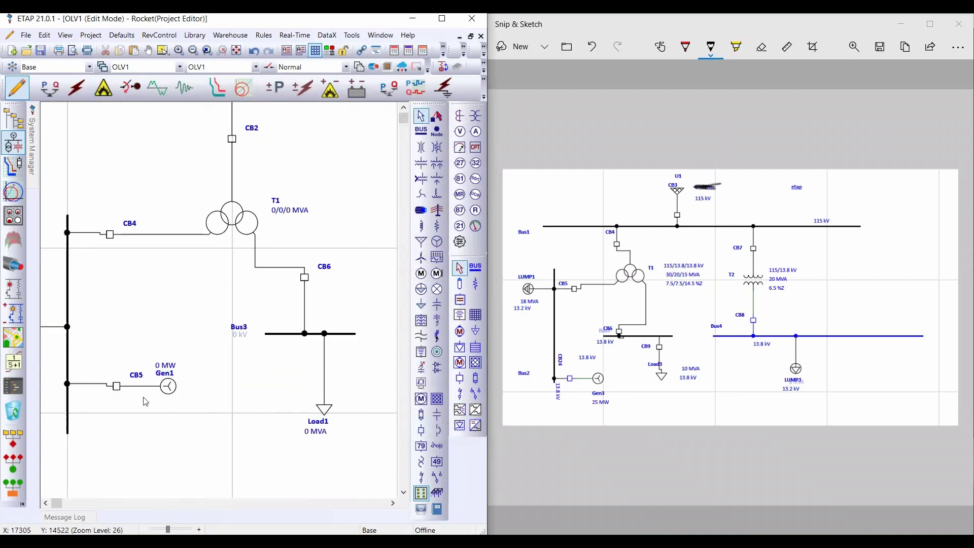
left_click(180, 385)
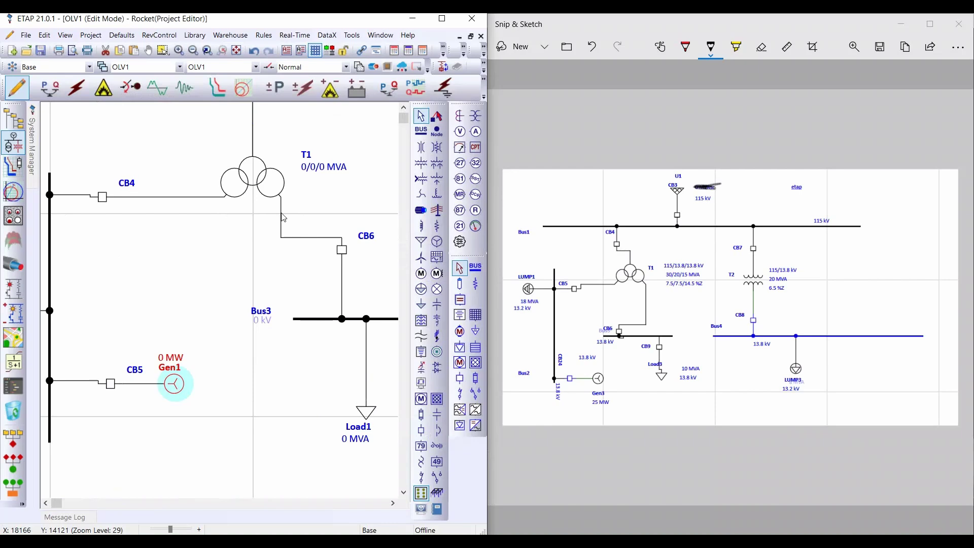
- Open Gen1's editor, change its ID to Gen3, and check the Rating tab
double_click(175, 384)
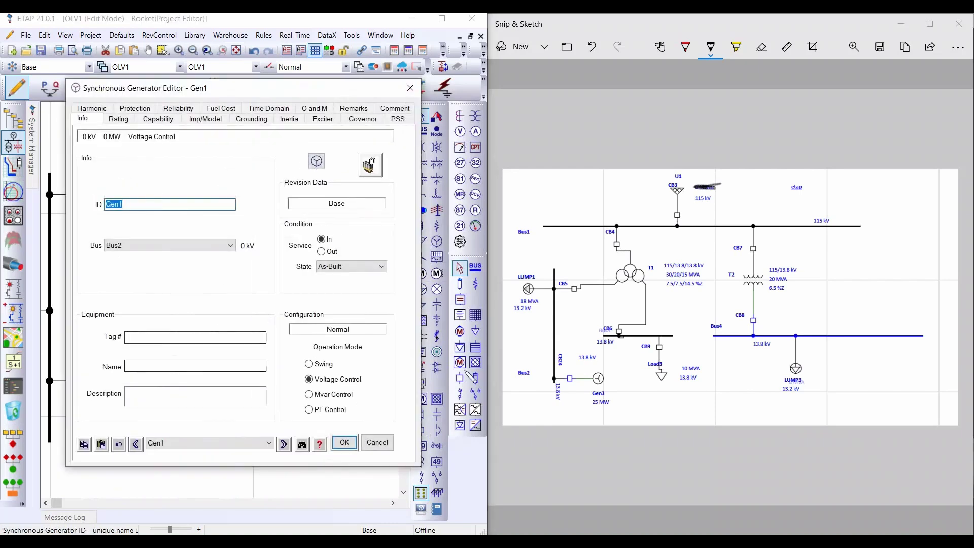
left_click(144, 204)
type("3")
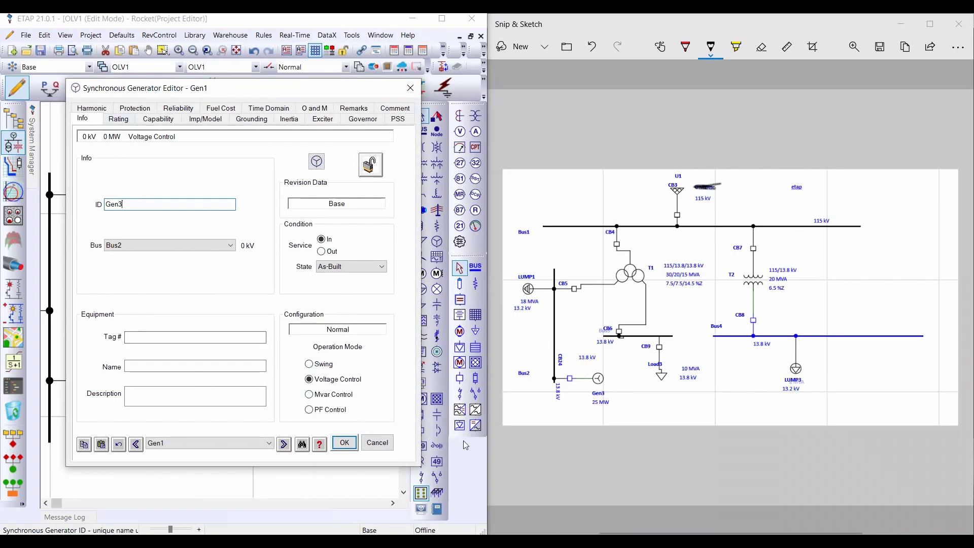
left_click(120, 120)
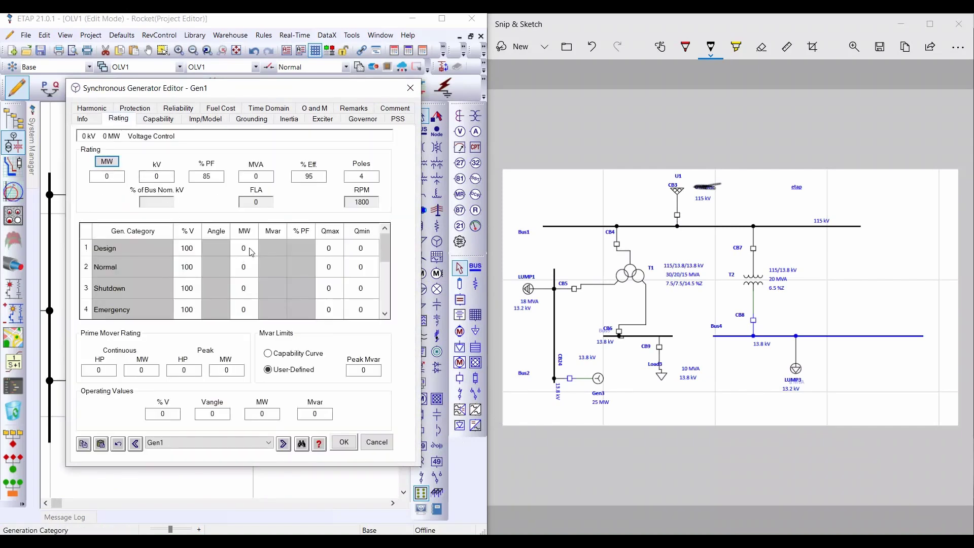
left_click(82, 118)
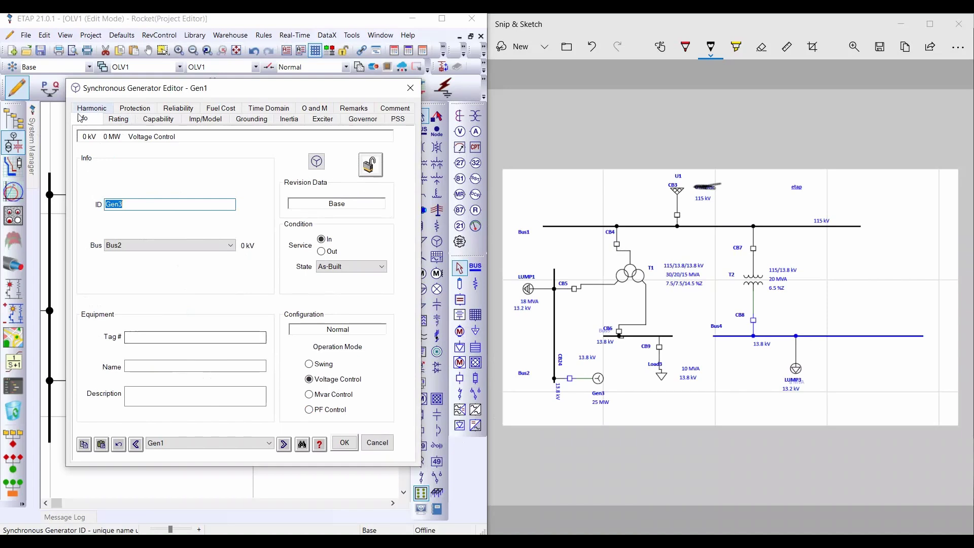
left_click(133, 121)
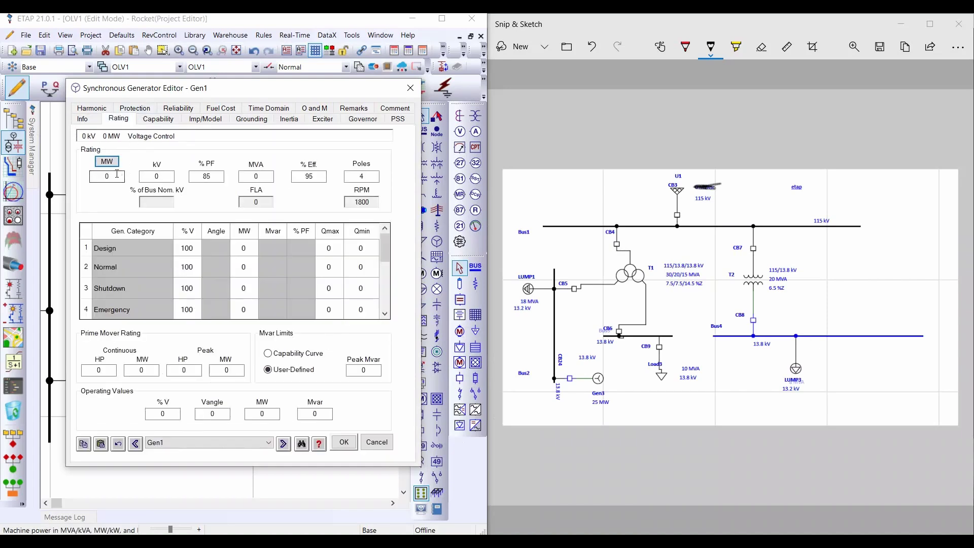
- Rate the generator at 25 MW and 13.8 kV, with Design MW 4 and Qmax 10
left_click(117, 175)
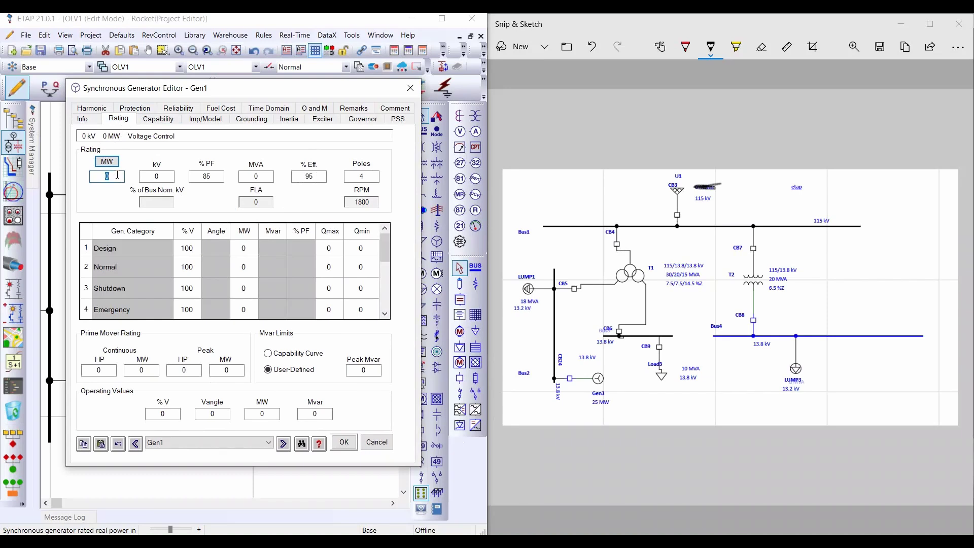
left_click(162, 174)
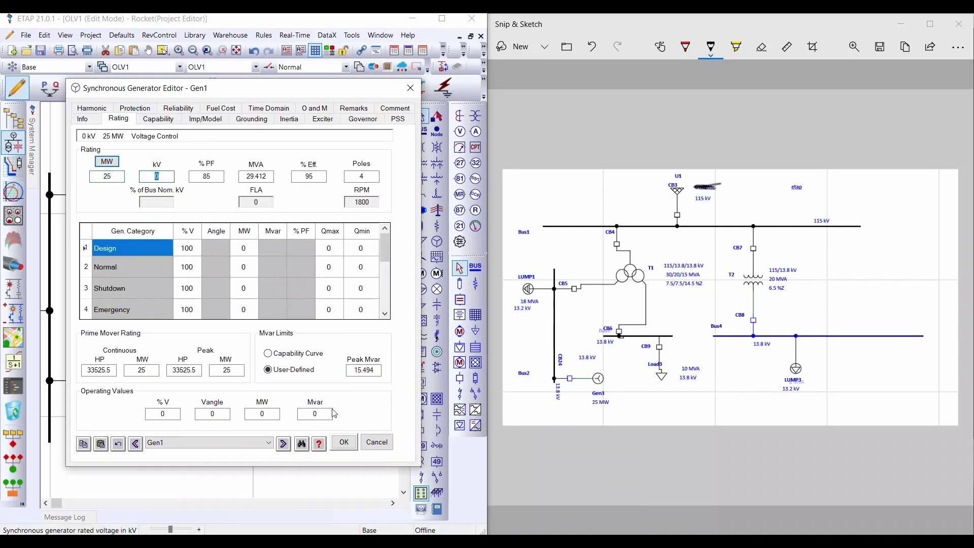
type("13.8")
left_click(200, 194)
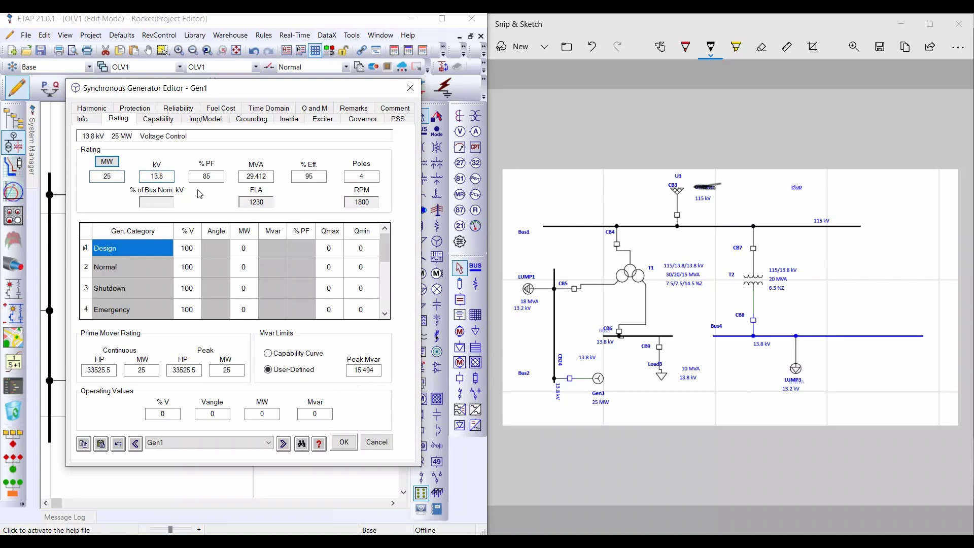
left_click(252, 245)
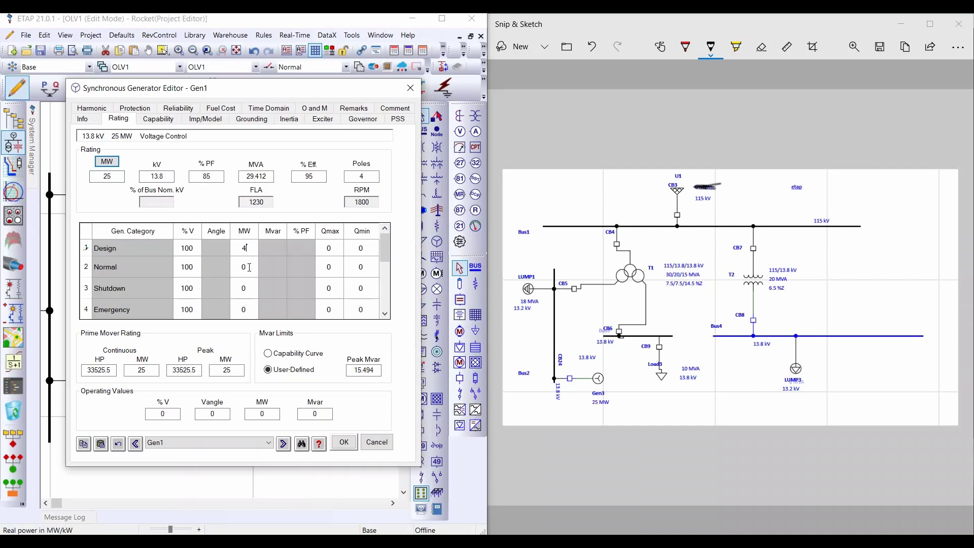
left_click(331, 248)
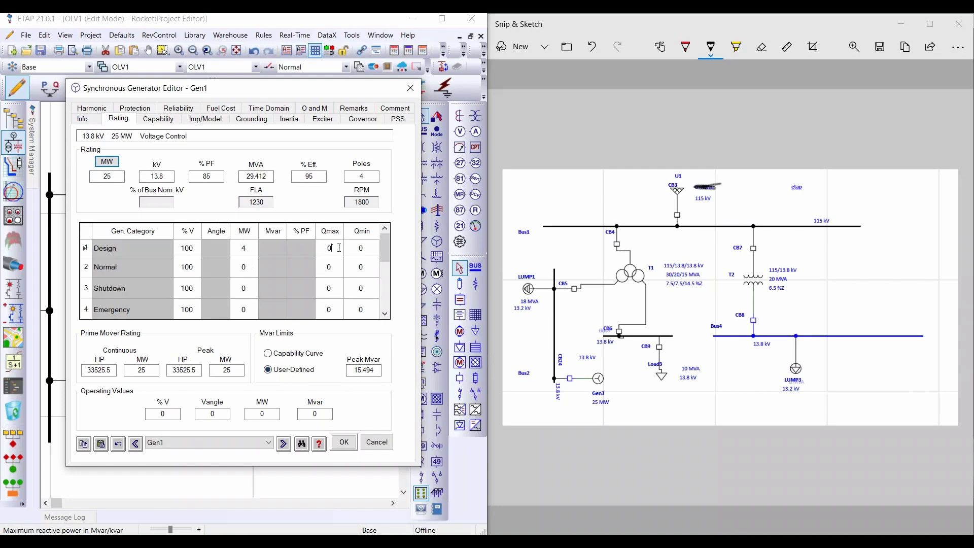
type("10")
- Apply typical impedance data on the Imp/Model tab and save the generator
left_click(195, 119)
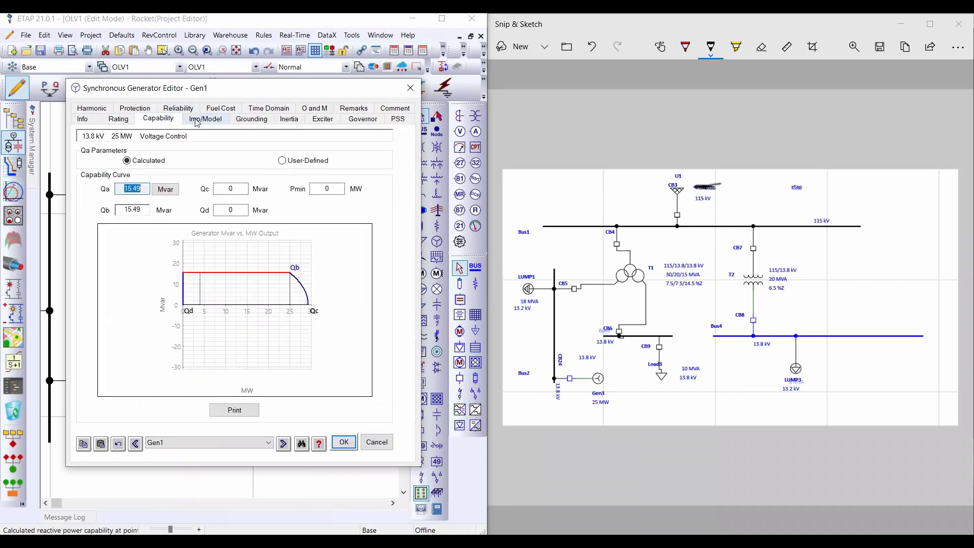
left_click(114, 326)
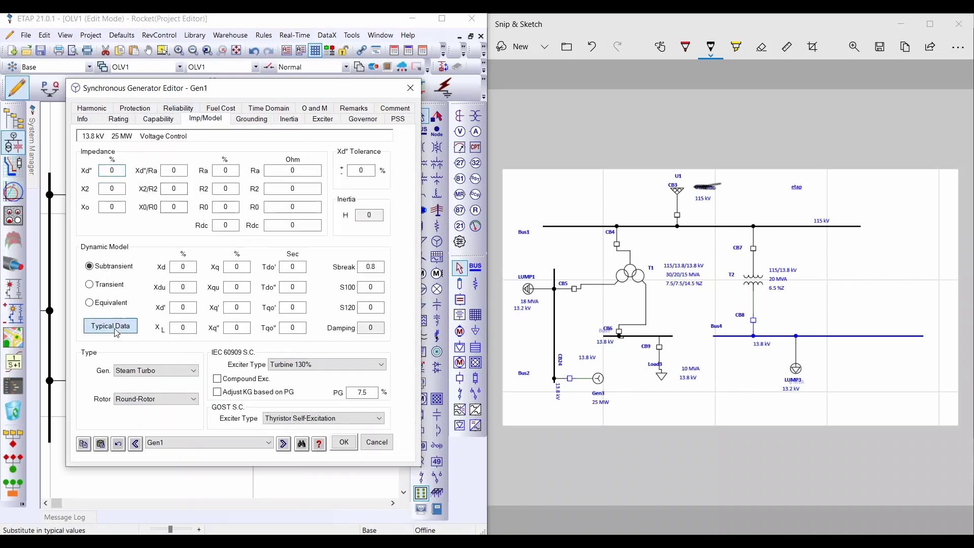
left_click(345, 443)
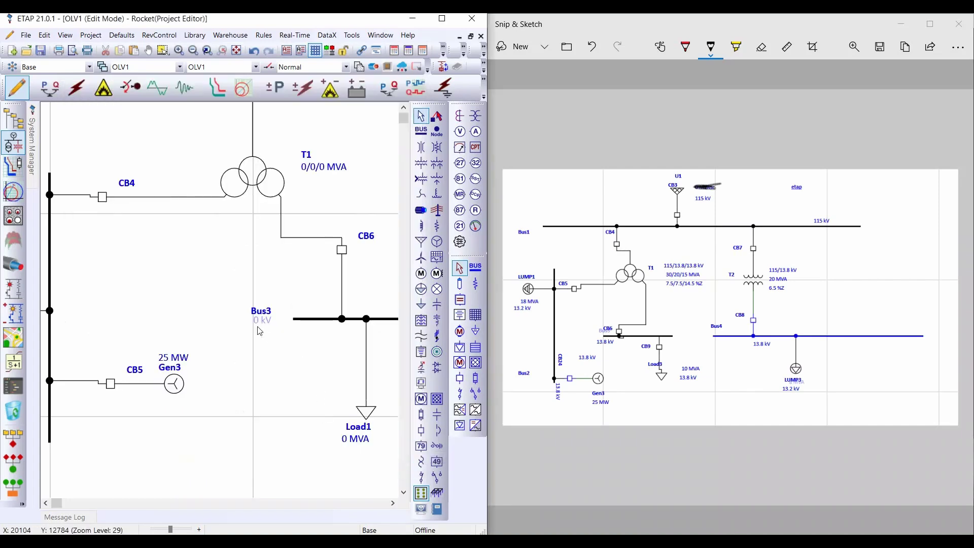
- Open transformer T2's Rating tab and enter a 20 MVA rated power
scroll(239, 273, "down", 3)
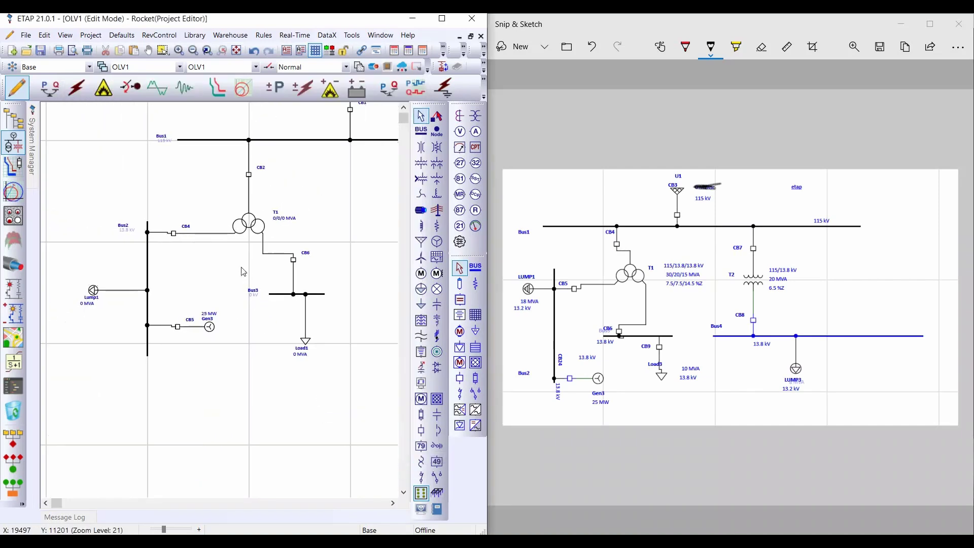
scroll(101, 287, "down", 3)
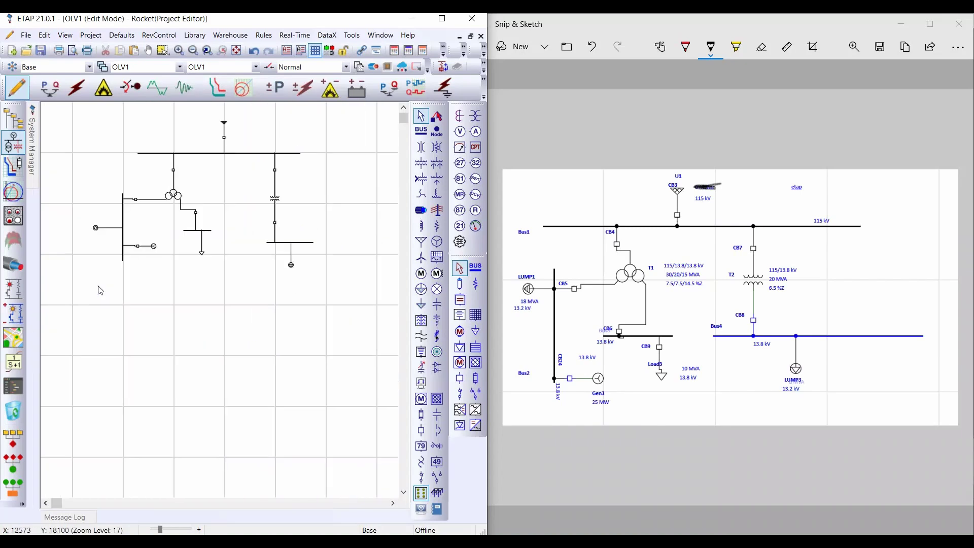
scroll(282, 188, "up", 5)
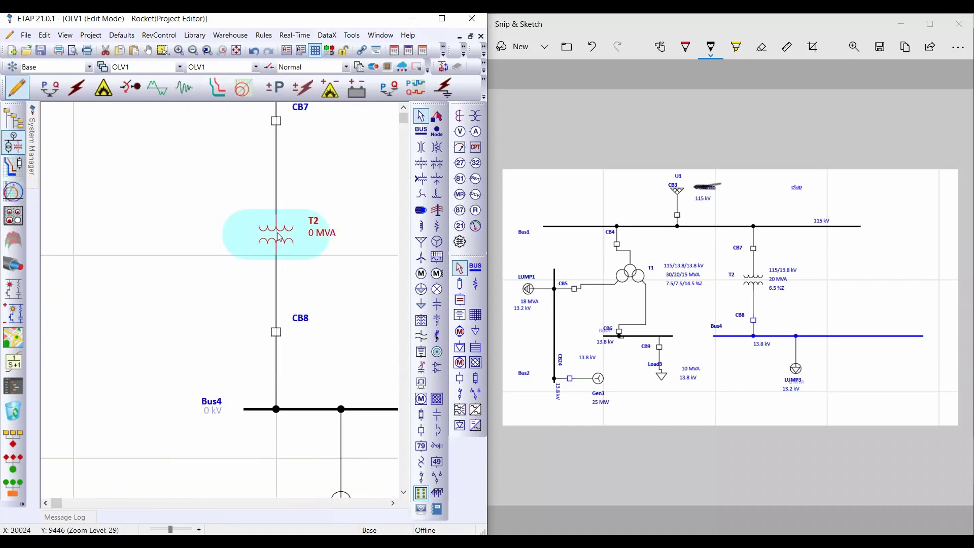
double_click(280, 238)
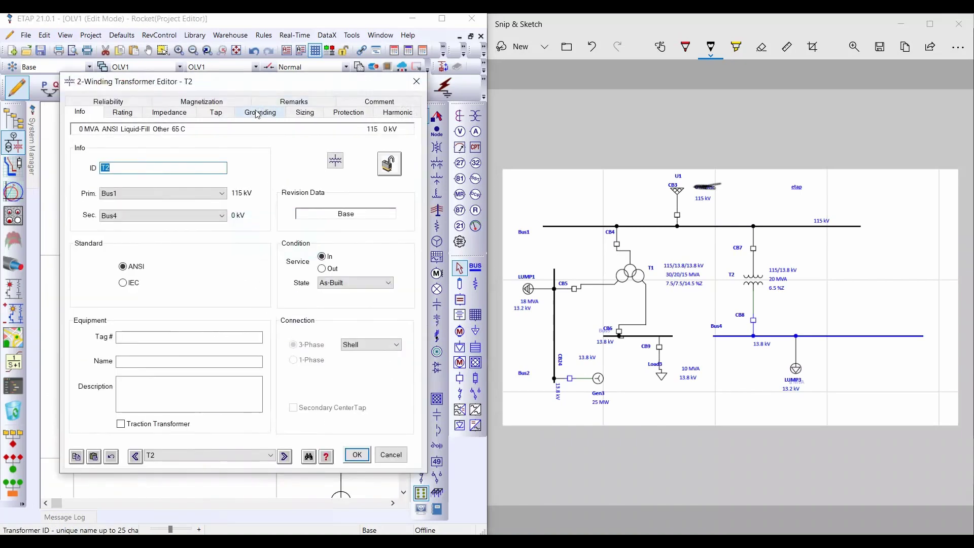
left_click(120, 113)
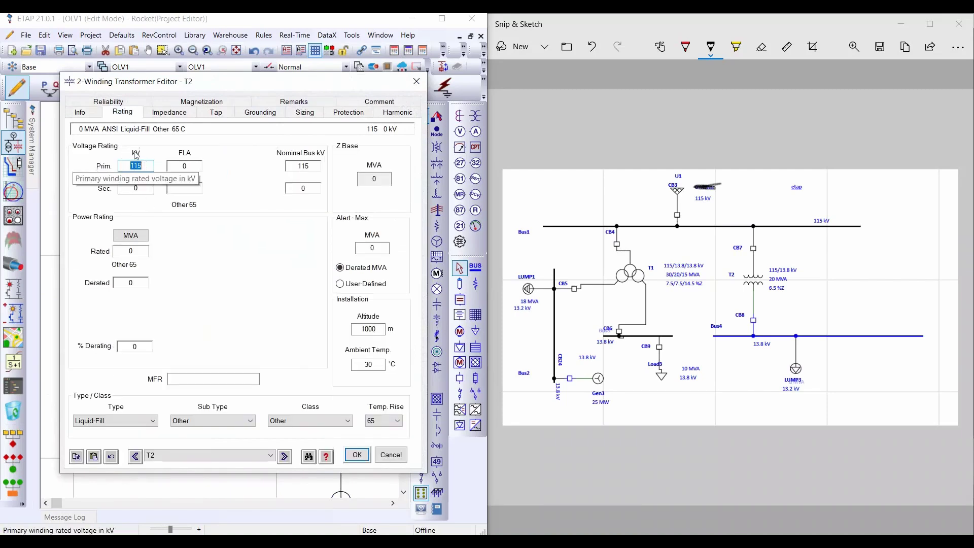
key("Tab")
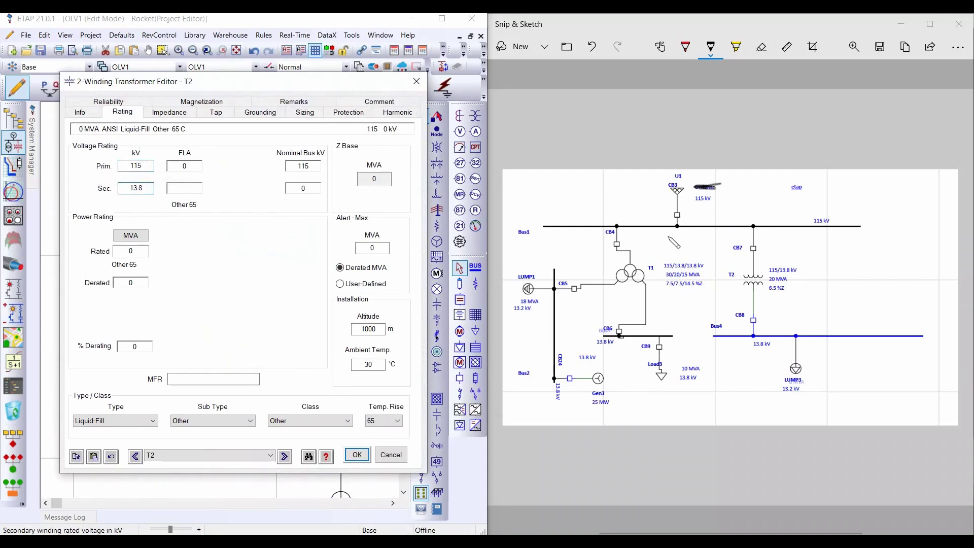
left_click(134, 252)
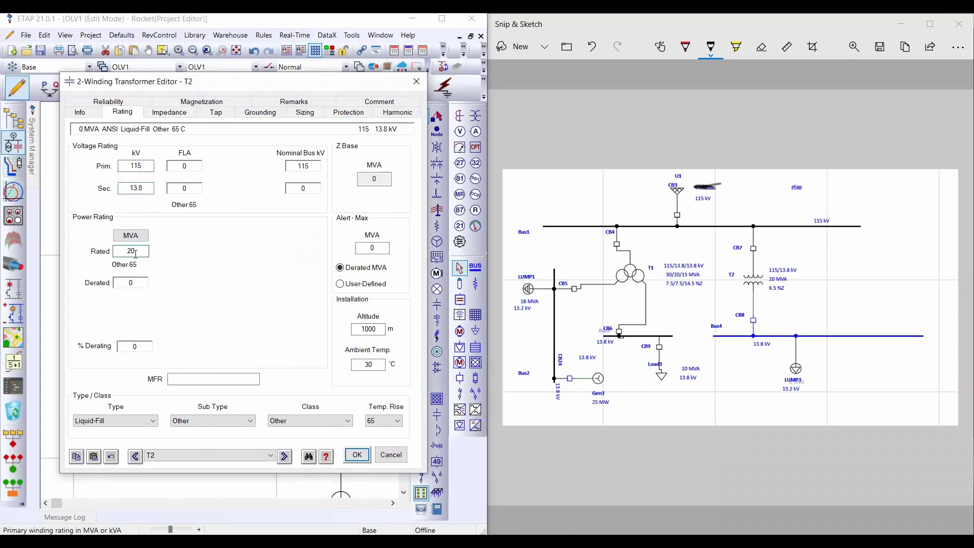
- Apply typical Z and X/R impedance values to T2 and close its editor
left_click(159, 114)
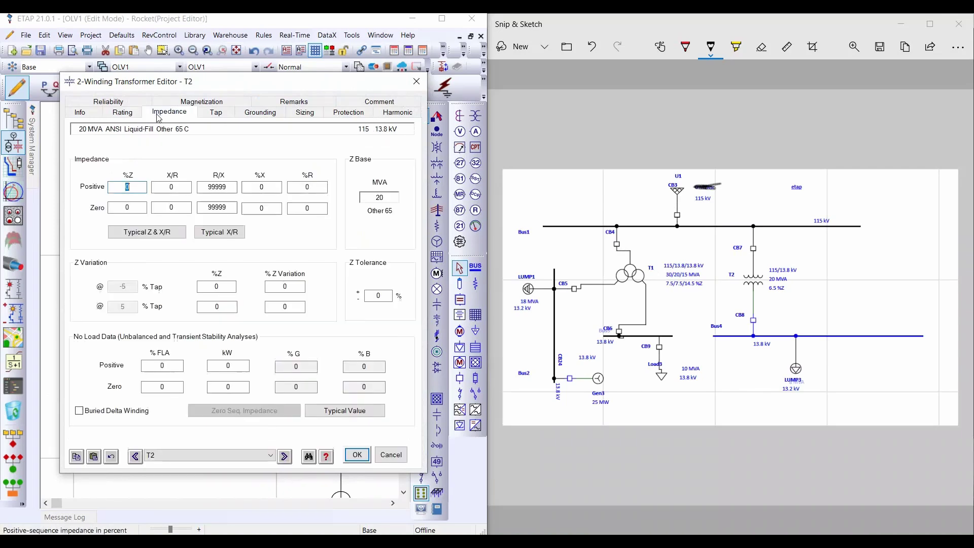
left_click(180, 231)
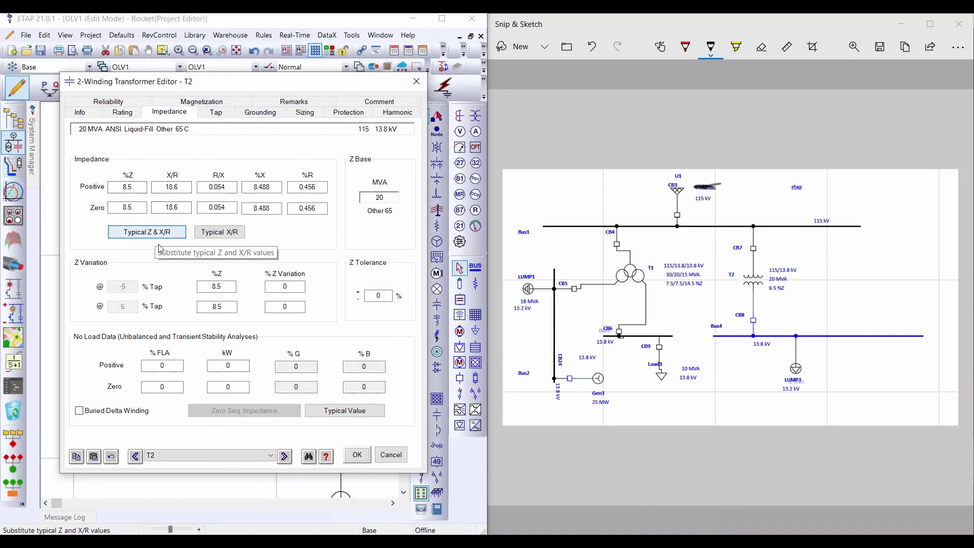
left_click(379, 459)
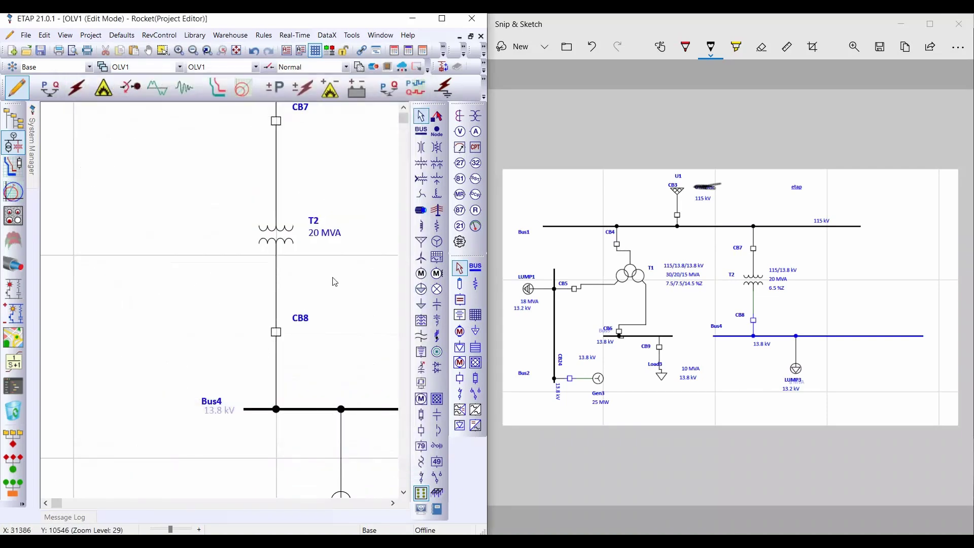
- Set T1's tertiary voltage to 13.8 kV and its windings to 30, 20 and 15 MVA
scroll(335, 282, "down", 3)
scroll(91, 236, "up", 3)
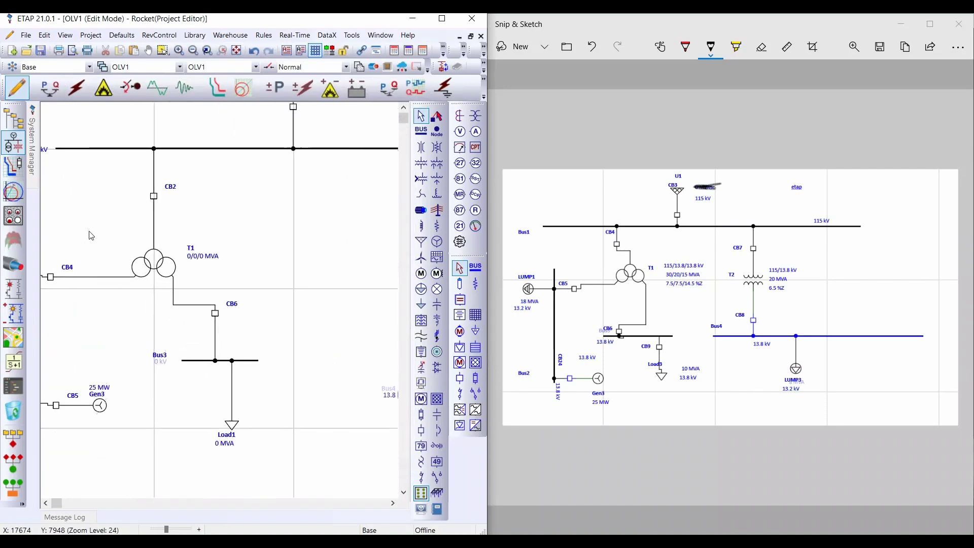
scroll(91, 236, "up", 1)
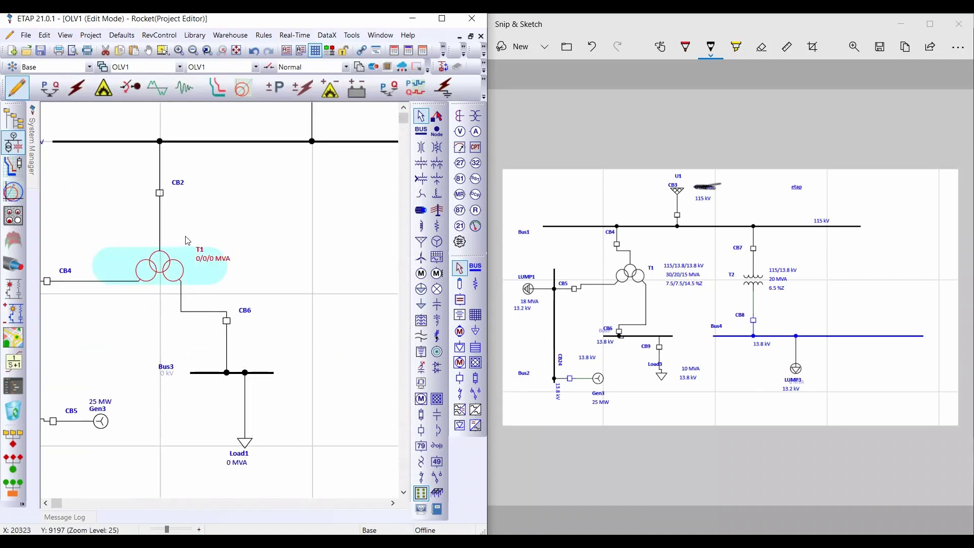
double_click(208, 245)
left_click(135, 120)
left_click(147, 232)
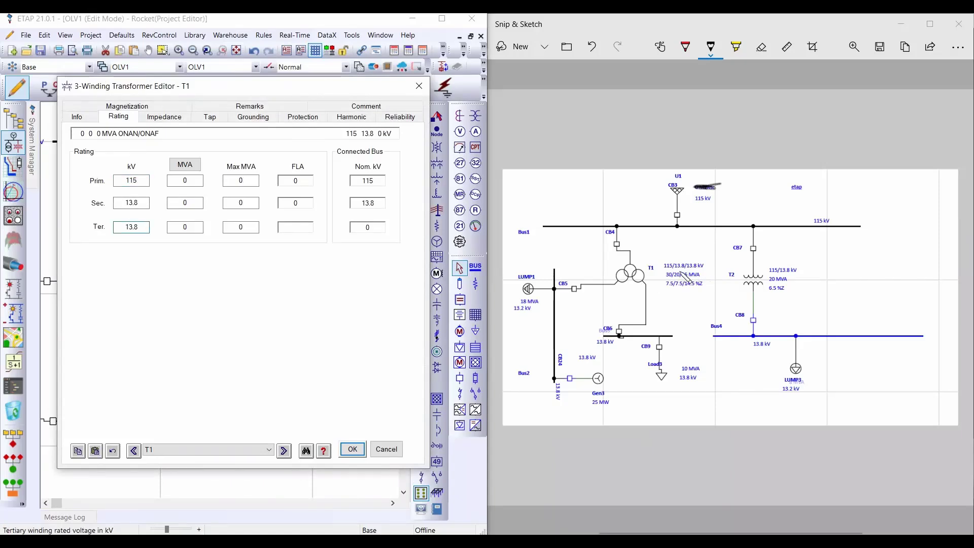
left_click(193, 180)
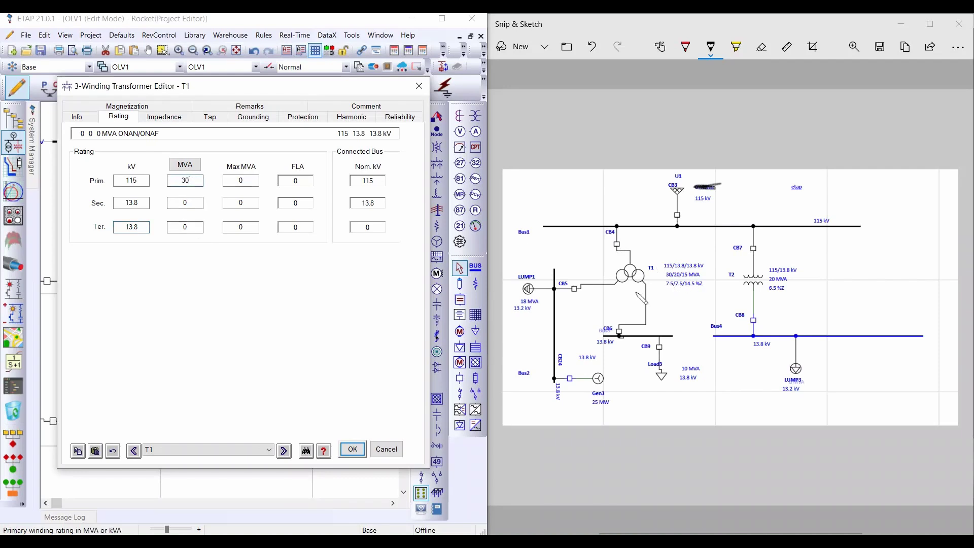
left_click(186, 202)
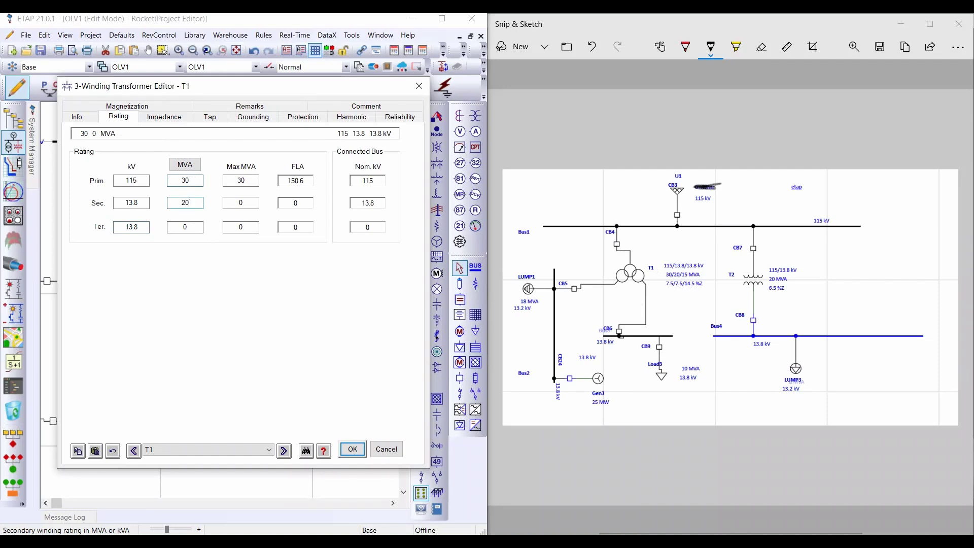
left_click(192, 227)
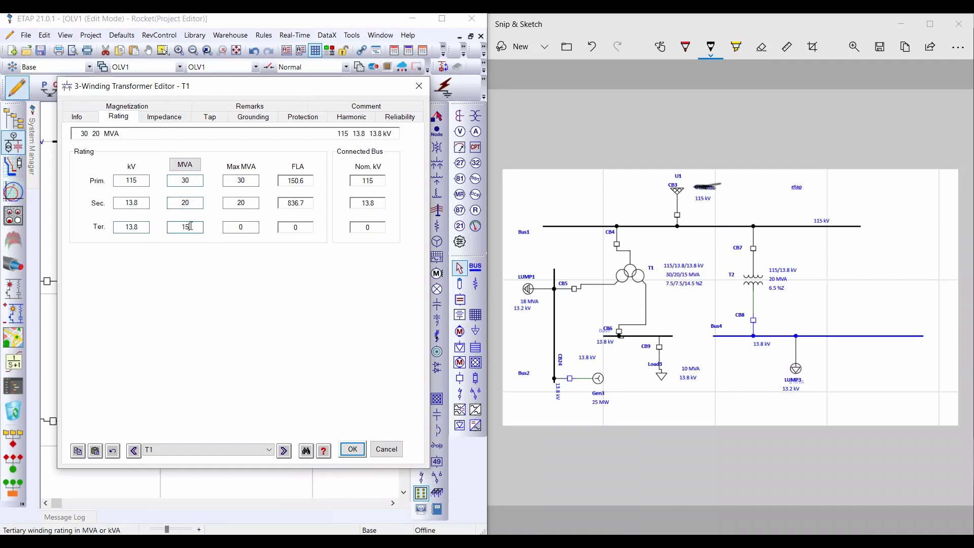
left_click(234, 254)
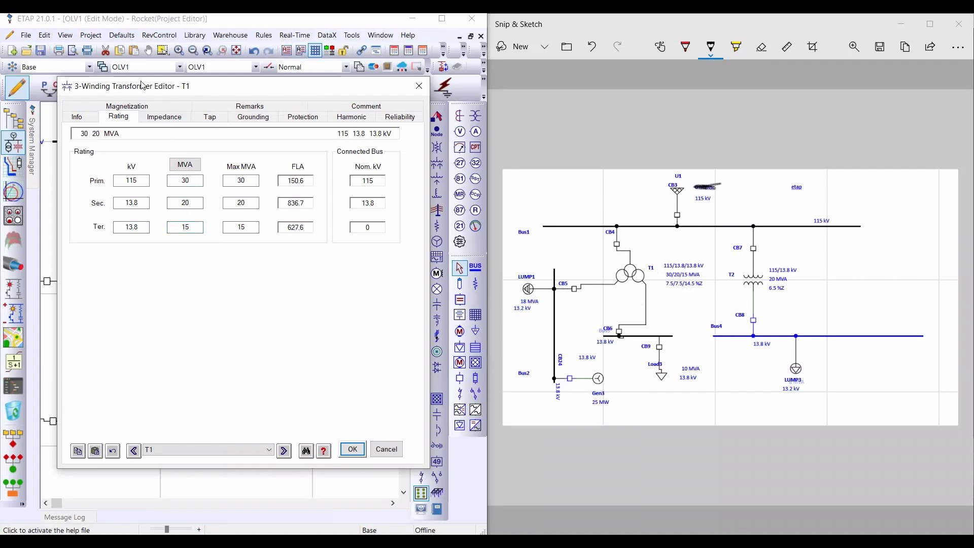
- Enter T1 impedances of 7.5, 7.5 and 14.5 %Z for PS, PT and ST
left_click(169, 118)
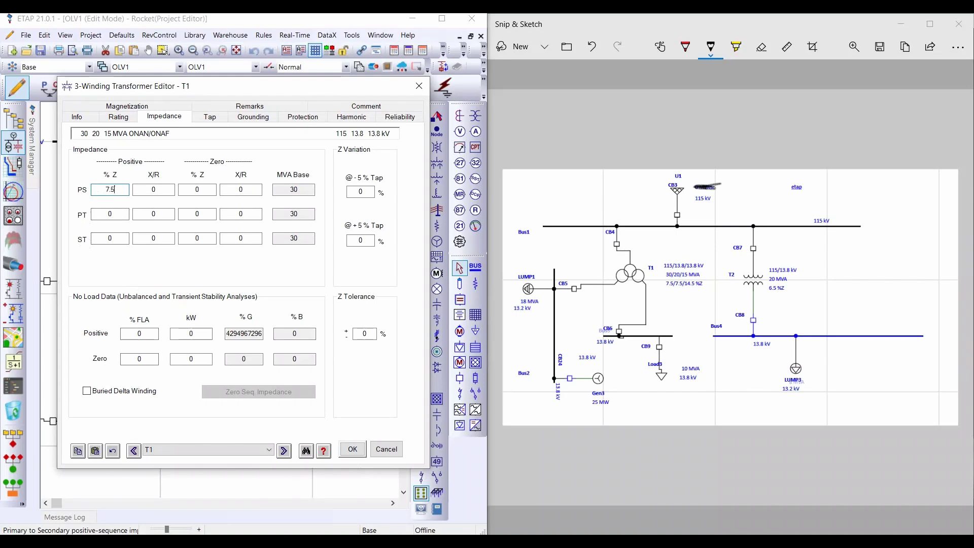
left_click(113, 214)
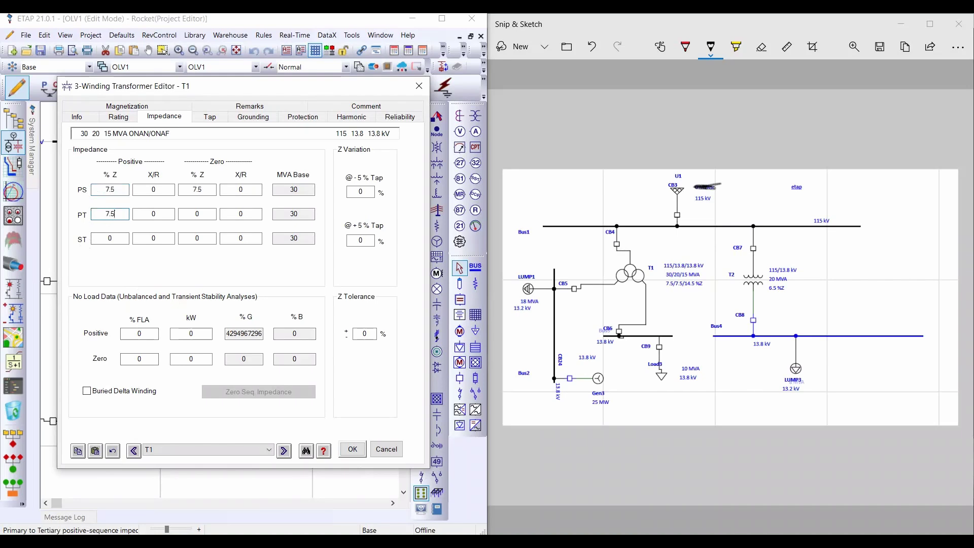
left_click(118, 239)
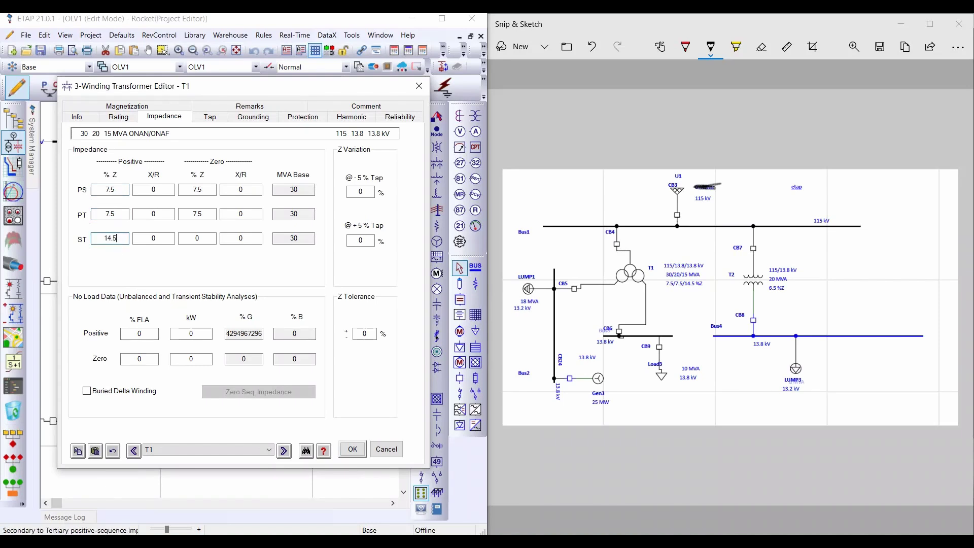
left_click(160, 192)
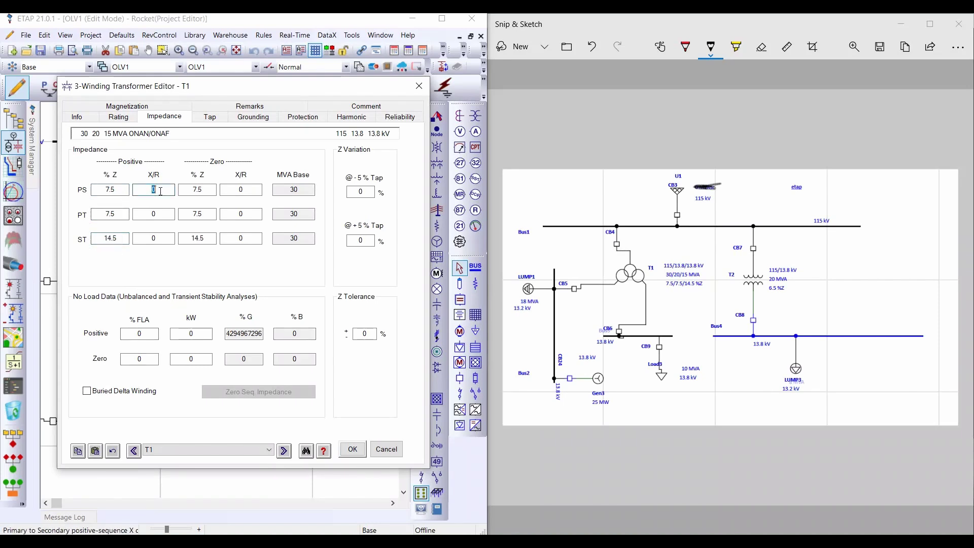
- Set X/R 12 for all three winding pairs, save T1, and zoom toward Lump2
type("12")
left_click(162, 215)
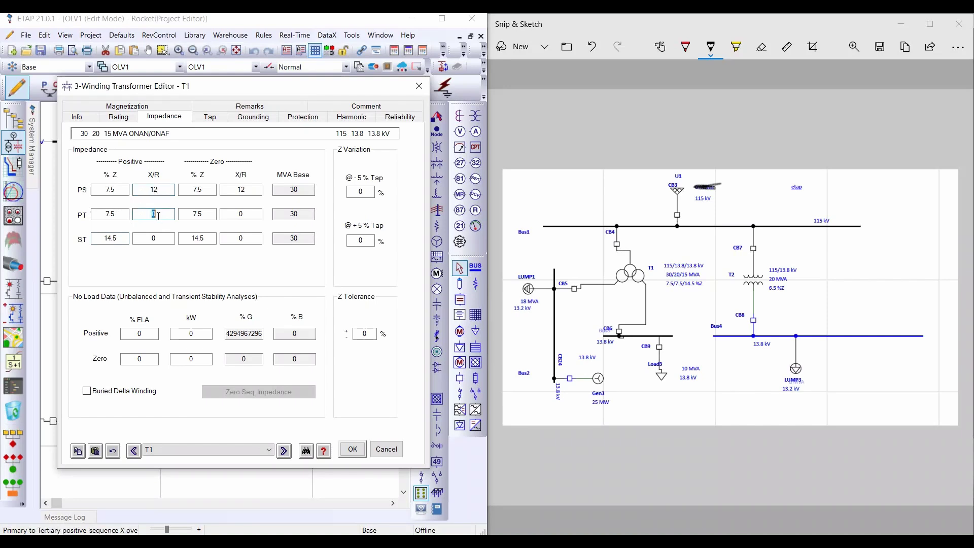
left_click(157, 237)
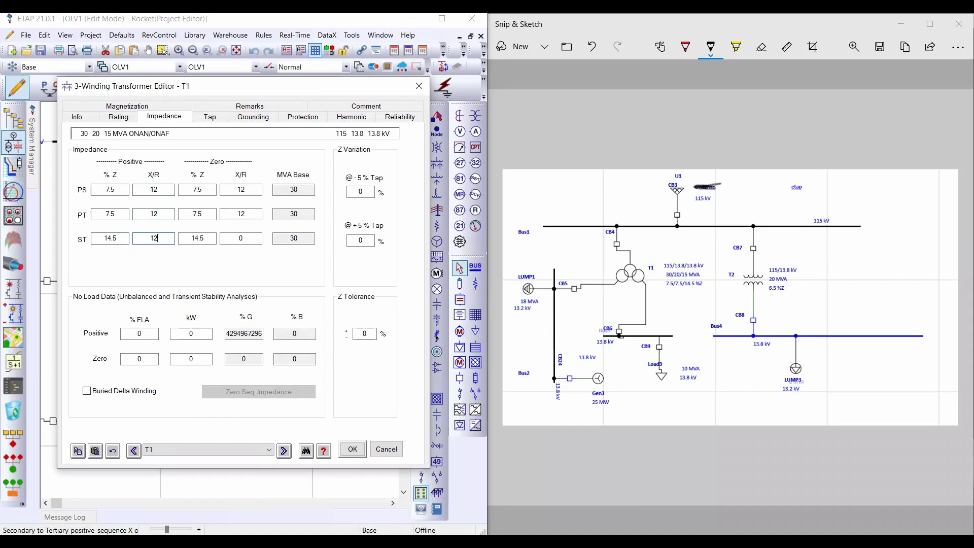
type("12")
left_click(225, 269)
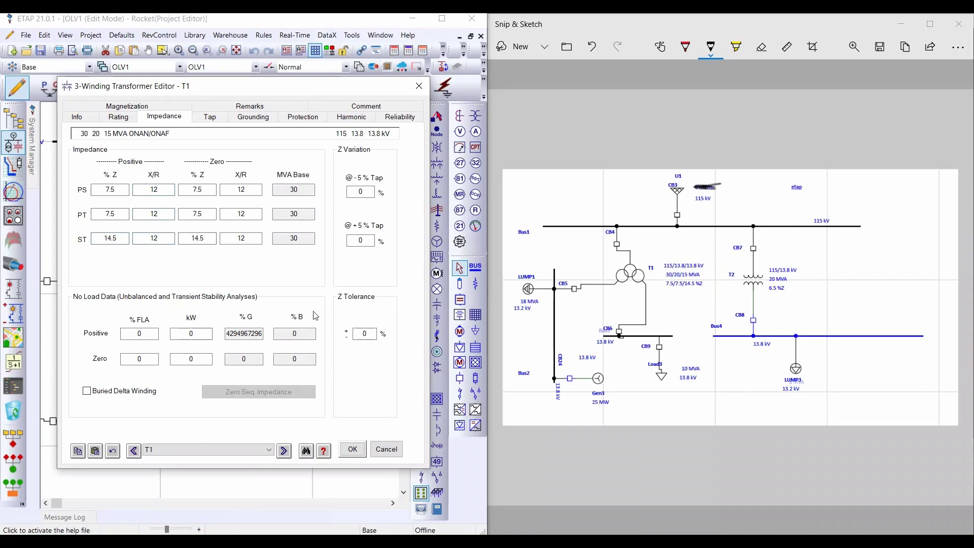
left_click(353, 449)
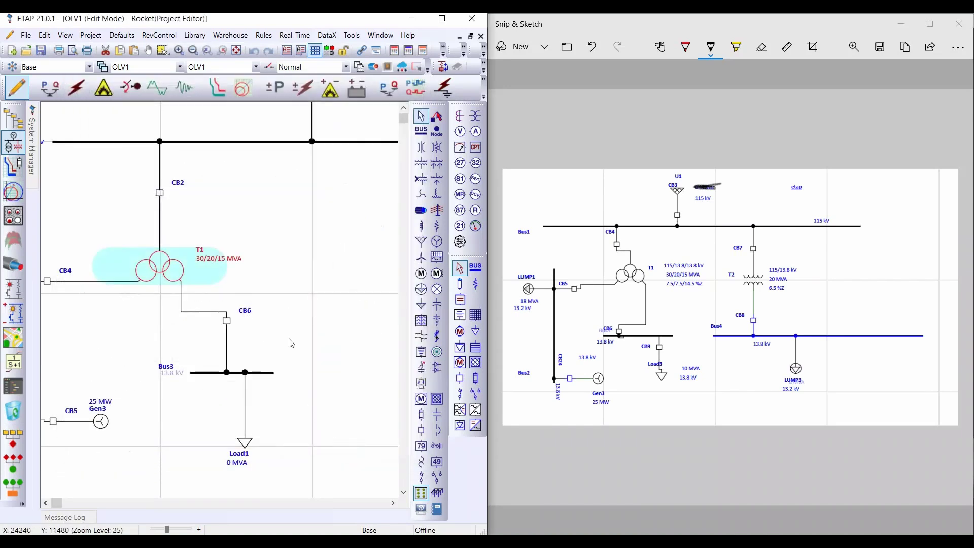
scroll(290, 343, "down", 4)
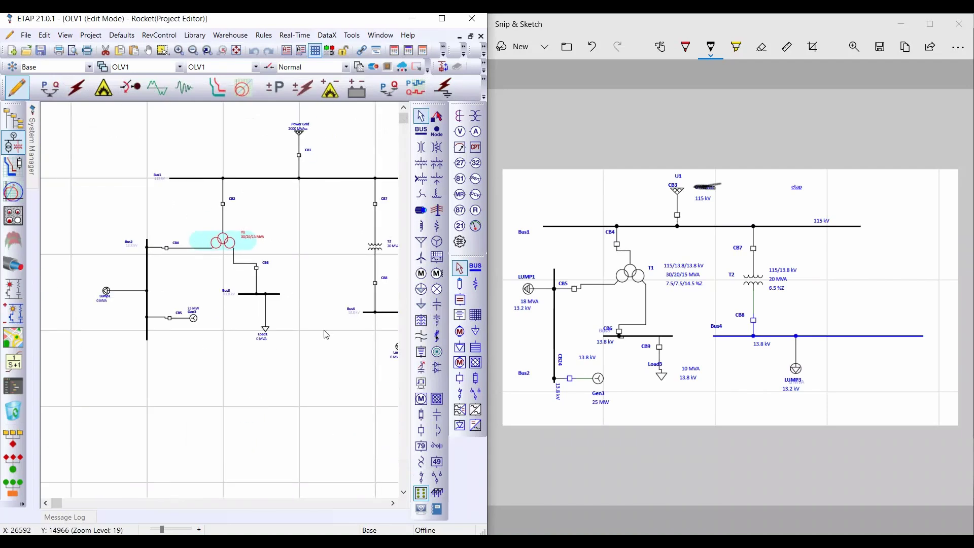
scroll(322, 233, "up", 5)
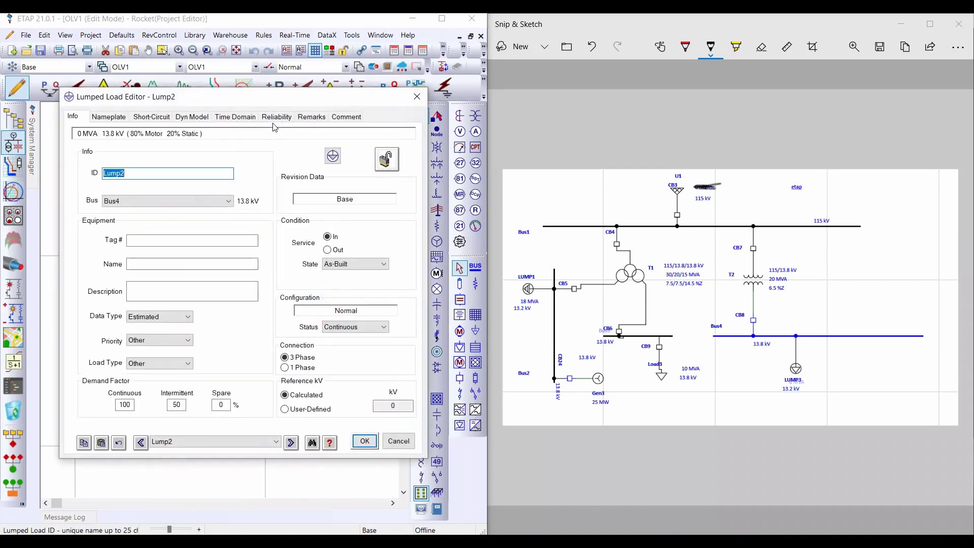
- Use Lump2's nameplate calculator with MVA fixed to rate it 8 MVA at 90% PF, and save
left_click(126, 116)
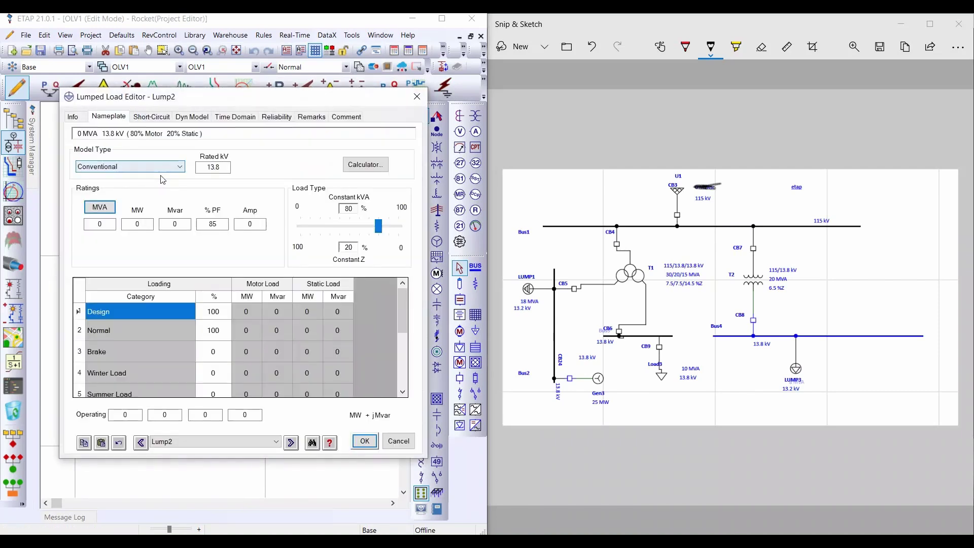
left_click(357, 170)
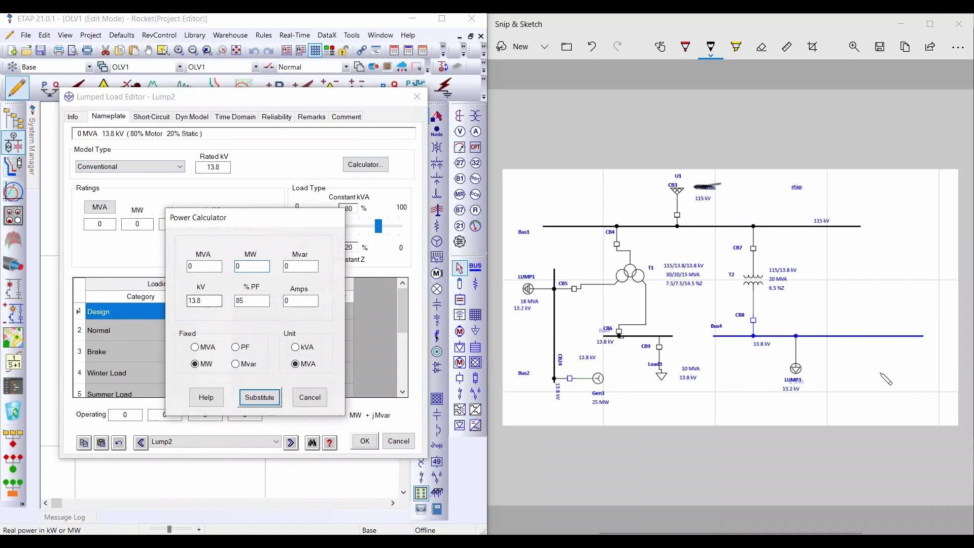
left_click(208, 352)
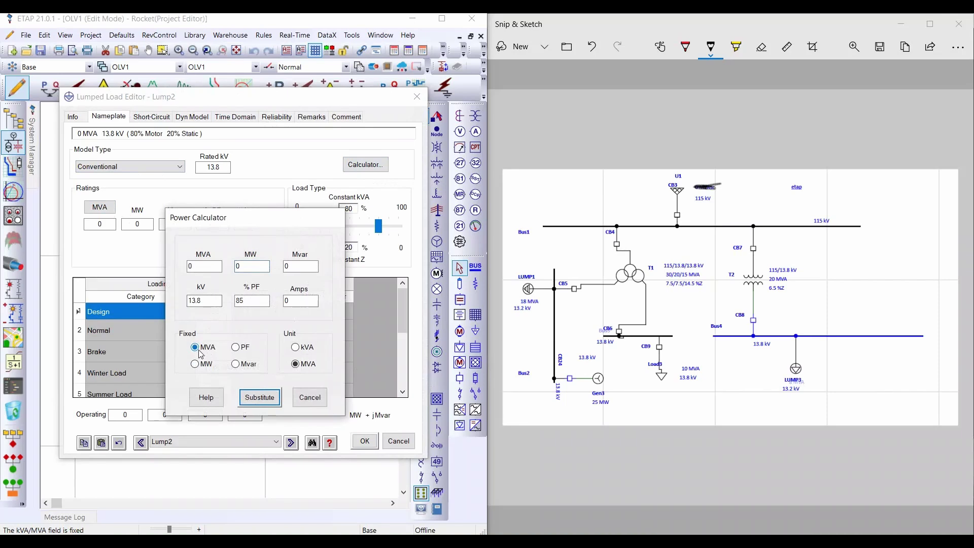
left_click(210, 267)
left_click(258, 303)
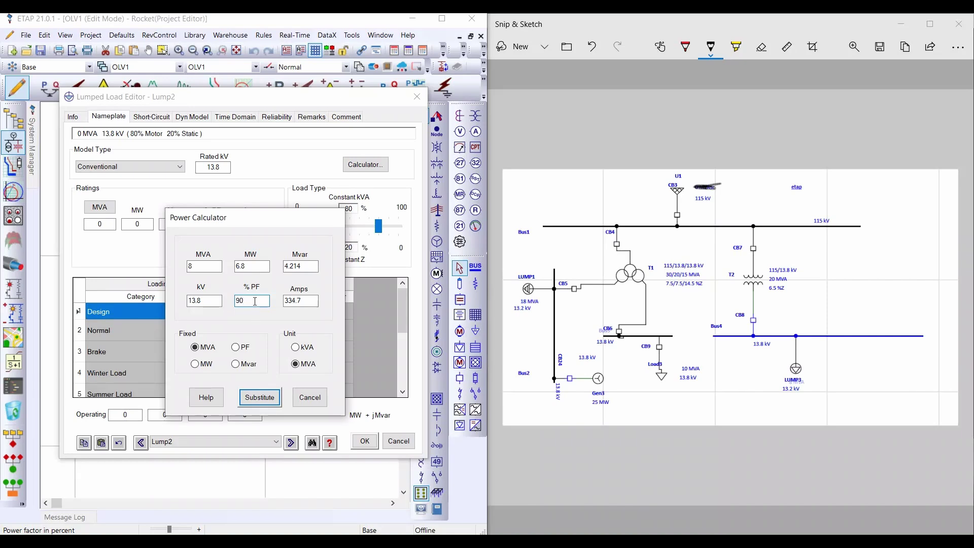
left_click(269, 397)
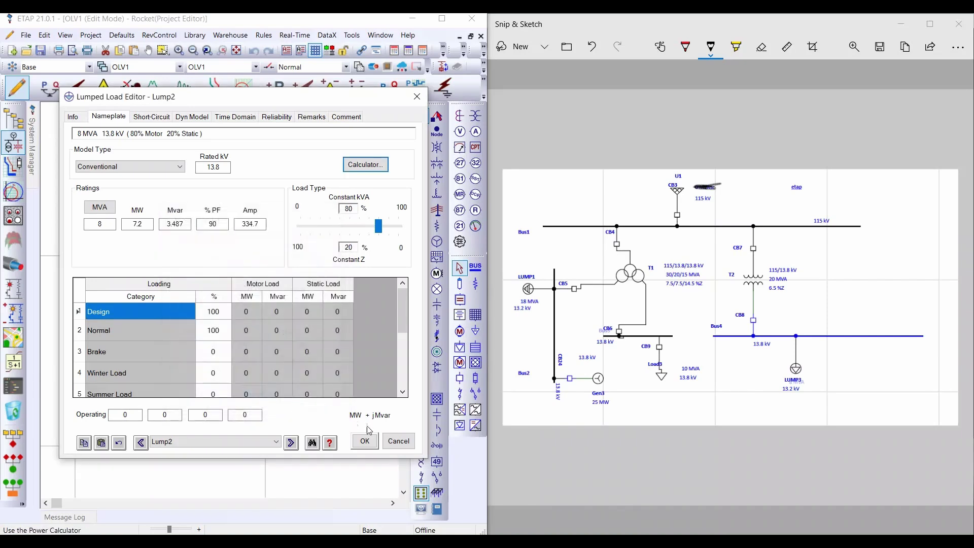
left_click(364, 440)
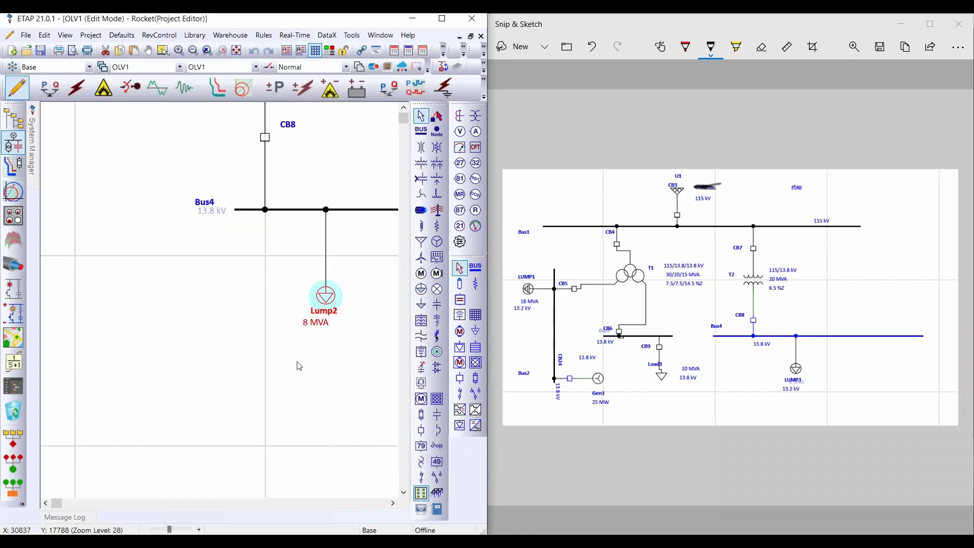
- Zoom in on Bus2 and select the lumped load Lump1
scroll(299, 366, "down", 9)
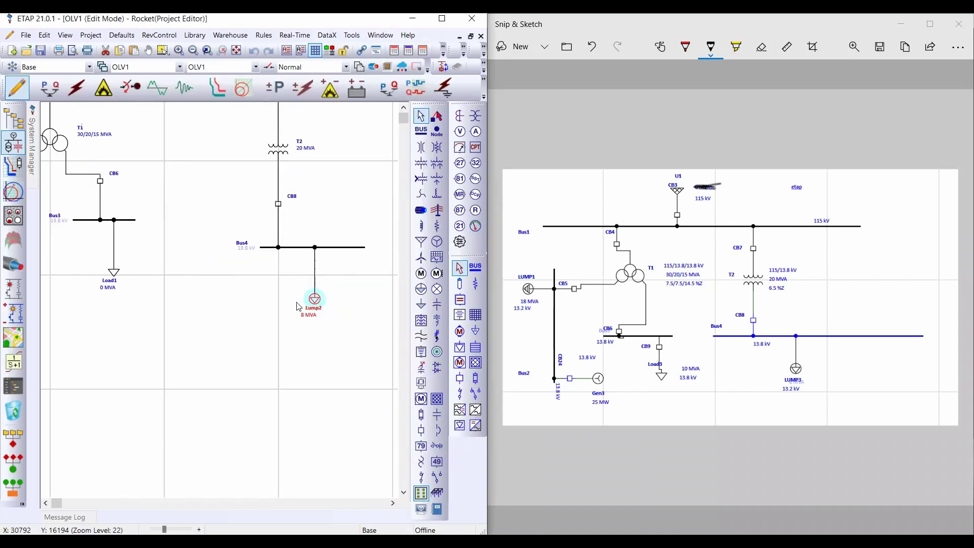
scroll(78, 271, "up", 2)
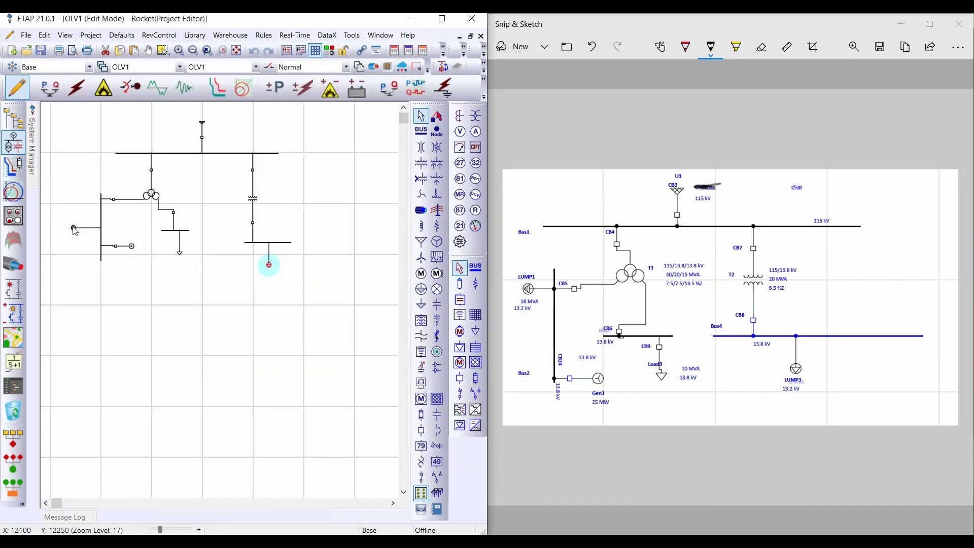
scroll(75, 231, "up", 3)
scroll(75, 231, "up", 4)
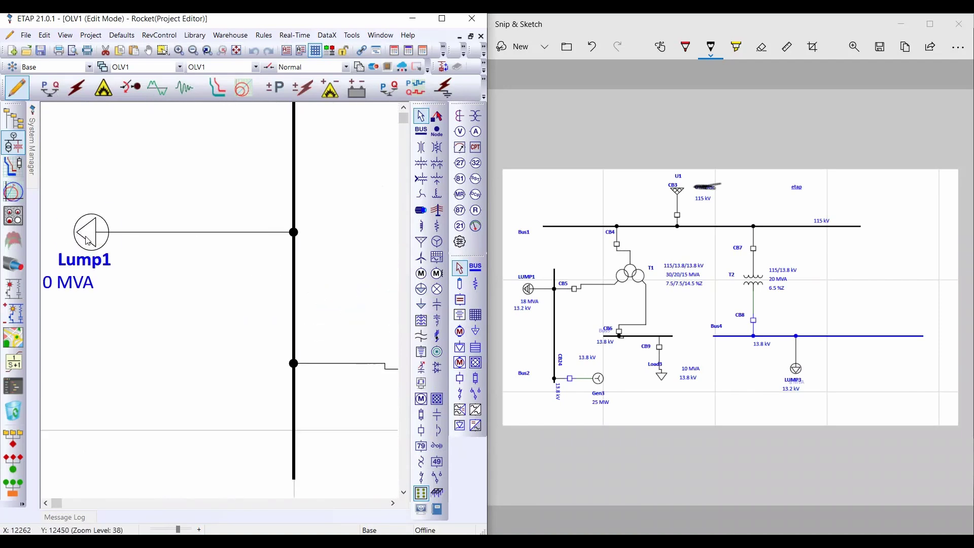
left_click(87, 240)
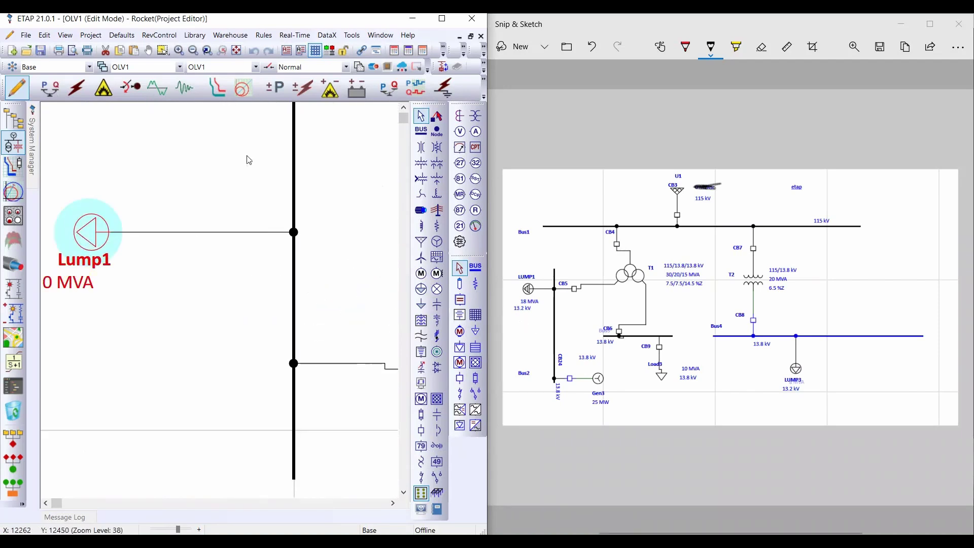
- Rate Lump1 at 18 MVA and 90% power factor, giving 16.2 MW and 7.846 Mvar
double_click(117, 238)
left_click(126, 117)
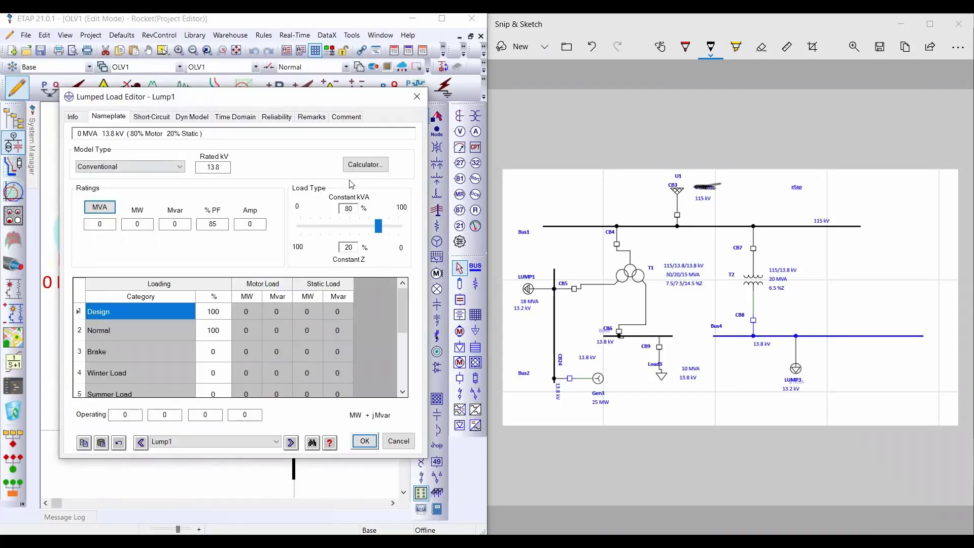
left_click(356, 166)
left_click(205, 266)
type("18")
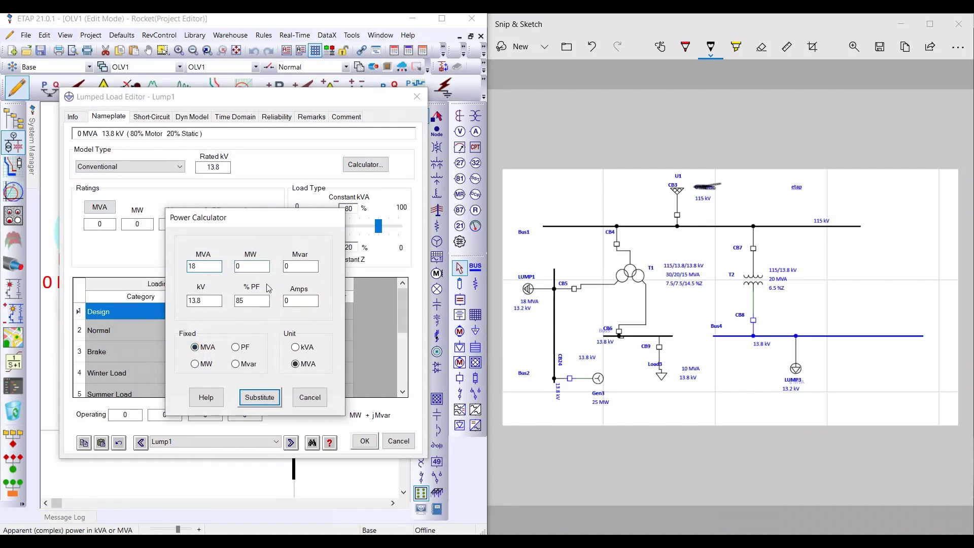
left_click(255, 301)
type("90")
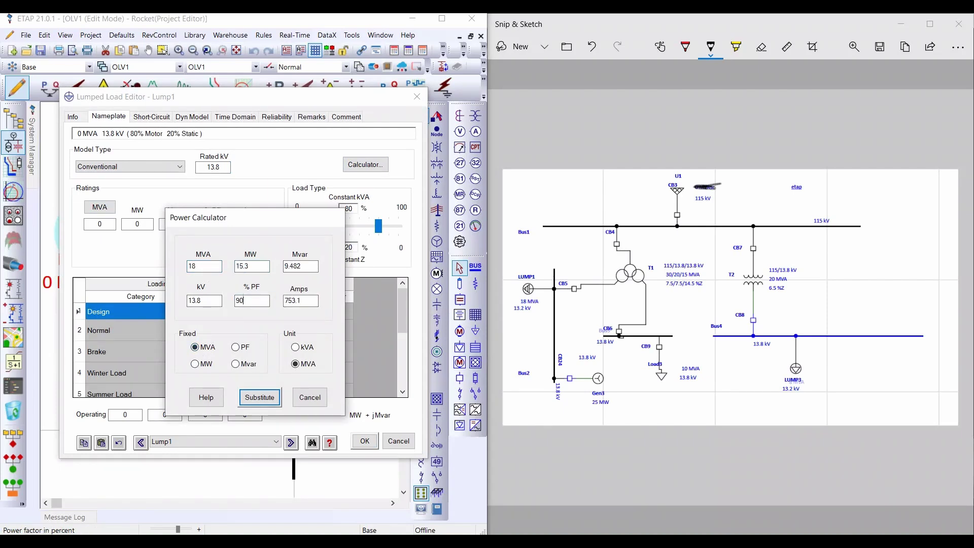
key("Tab")
left_click(270, 400)
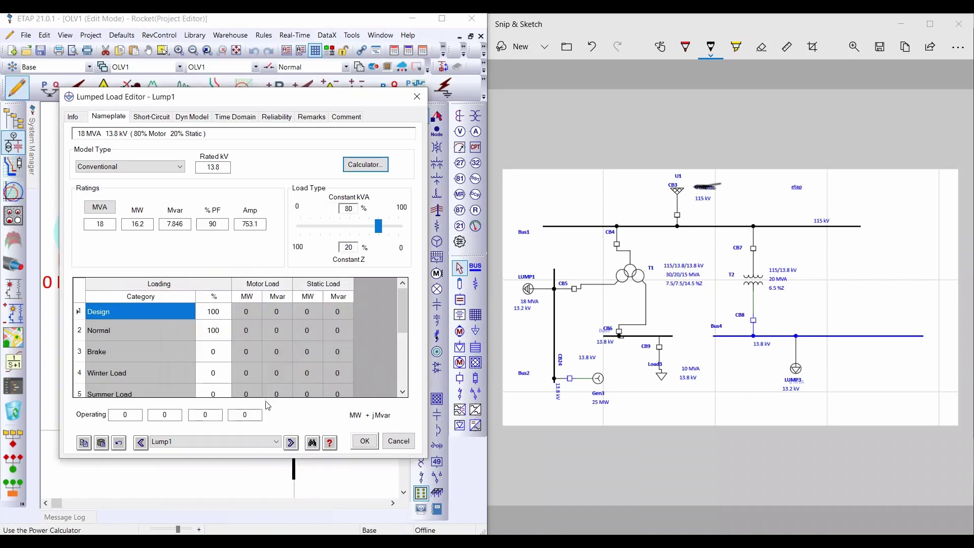
left_click(365, 440)
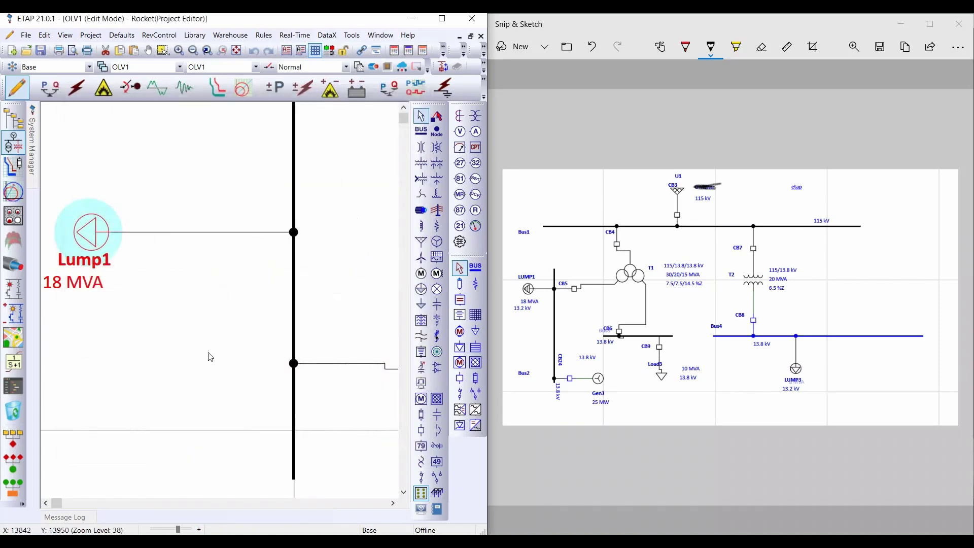
- Zoom out over the network, then zoom in and select static load Load1 under Bus3
scroll(209, 354, "down", 3)
scroll(160, 339, "down", 2)
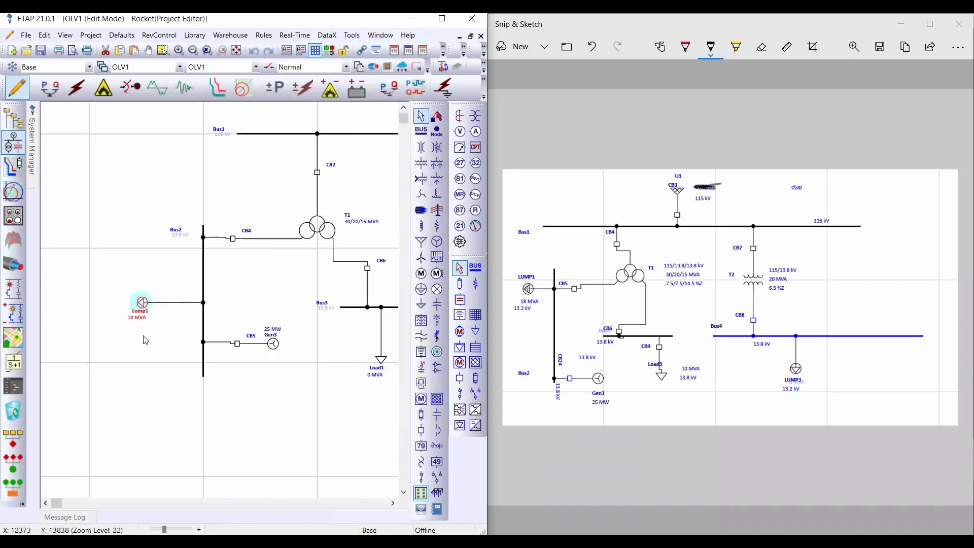
scroll(98, 303, "down", 1)
scroll(211, 206, "up", 3)
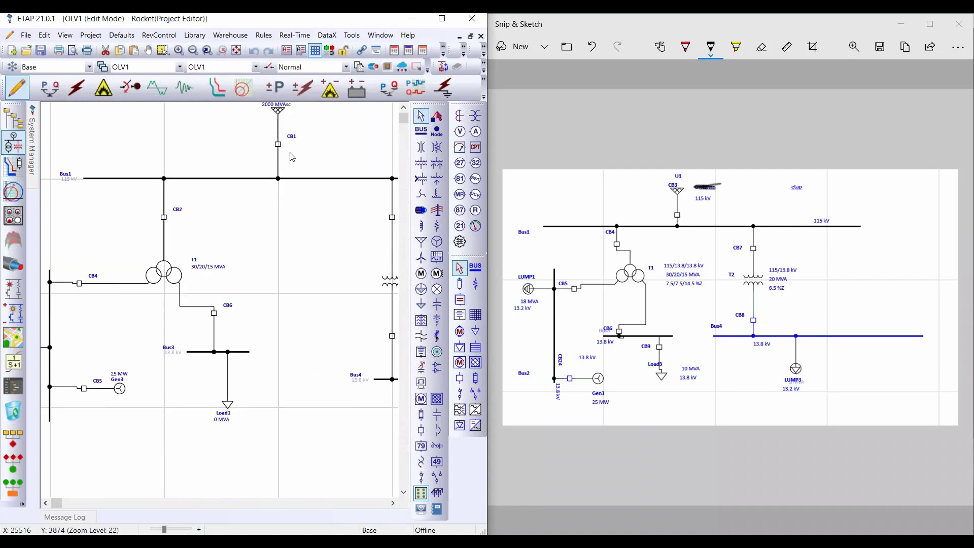
scroll(191, 220, "down", 1)
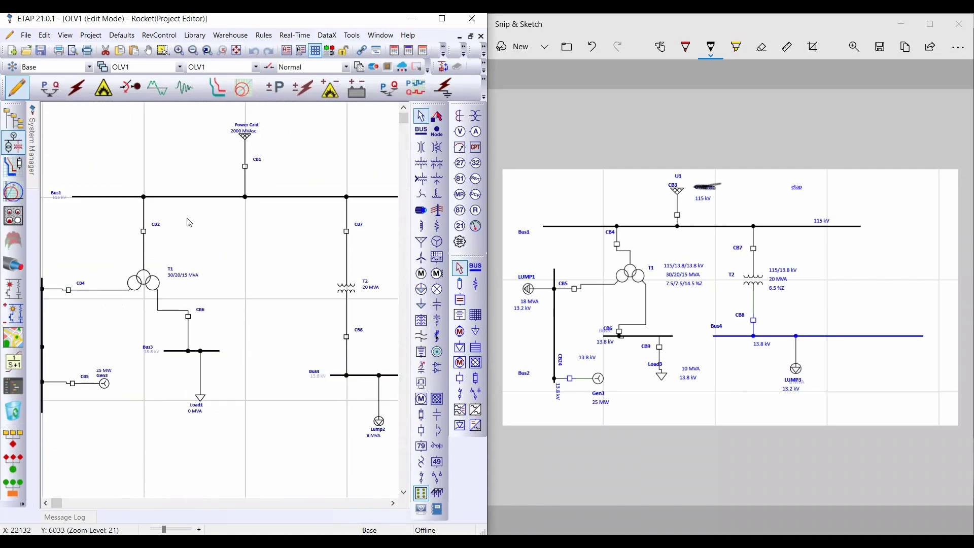
scroll(189, 222, "down", 1)
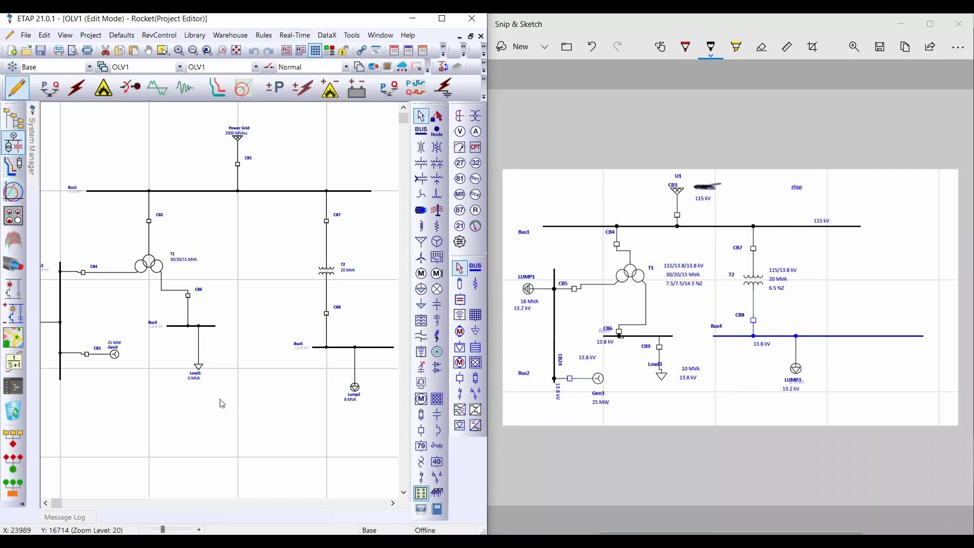
scroll(206, 386, "up", 3)
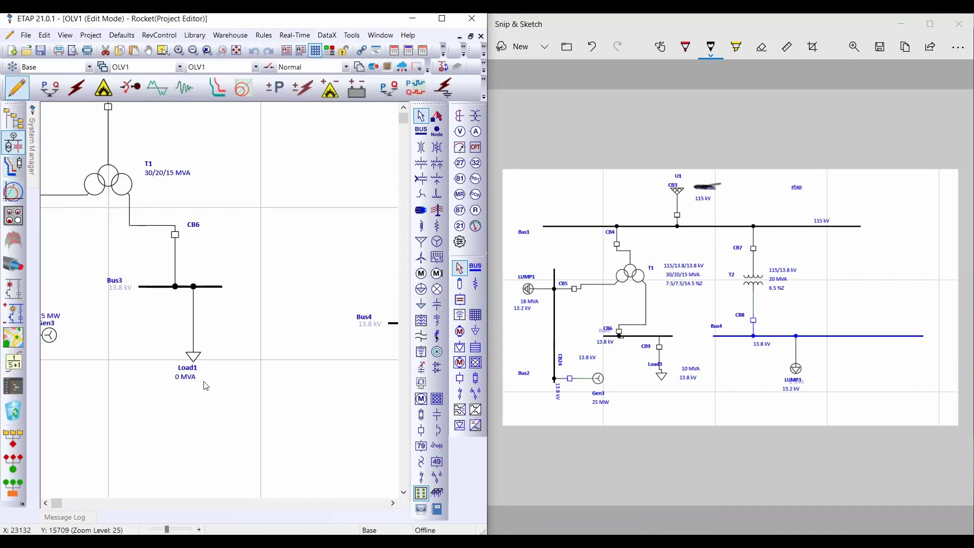
scroll(203, 380, "up", 2)
left_click(191, 352)
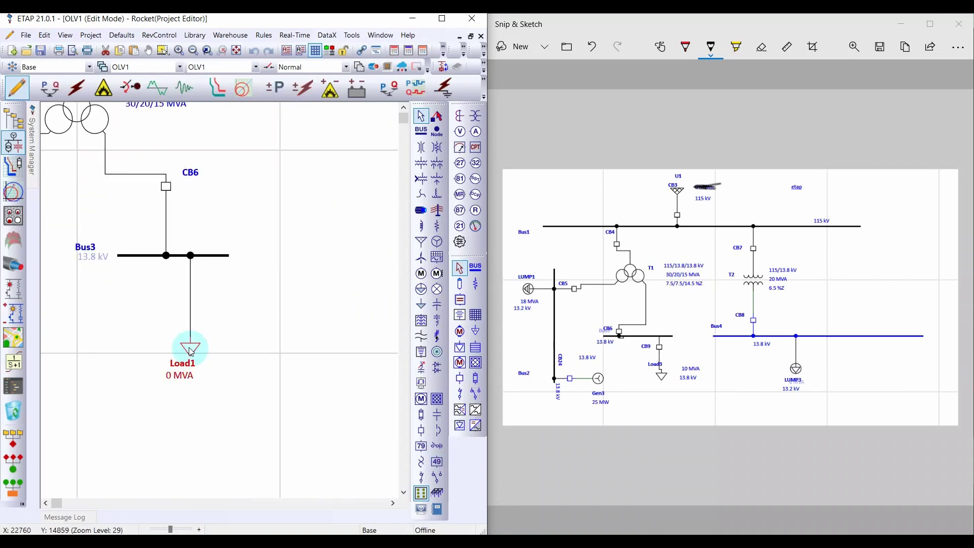
- Set Load1's loading to 10 MVA at 100% power factor, keeping MVA fixed
double_click(191, 349)
left_click(114, 110)
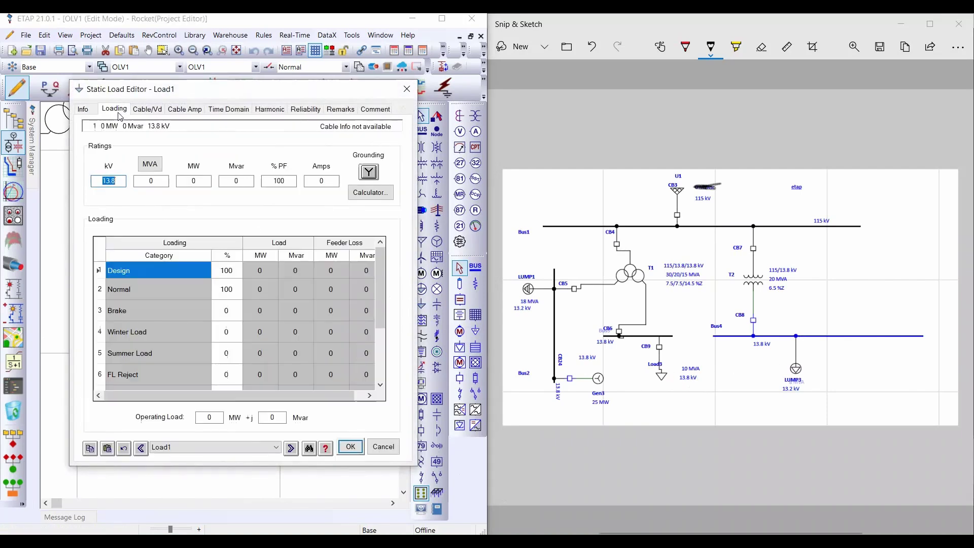
left_click(370, 192)
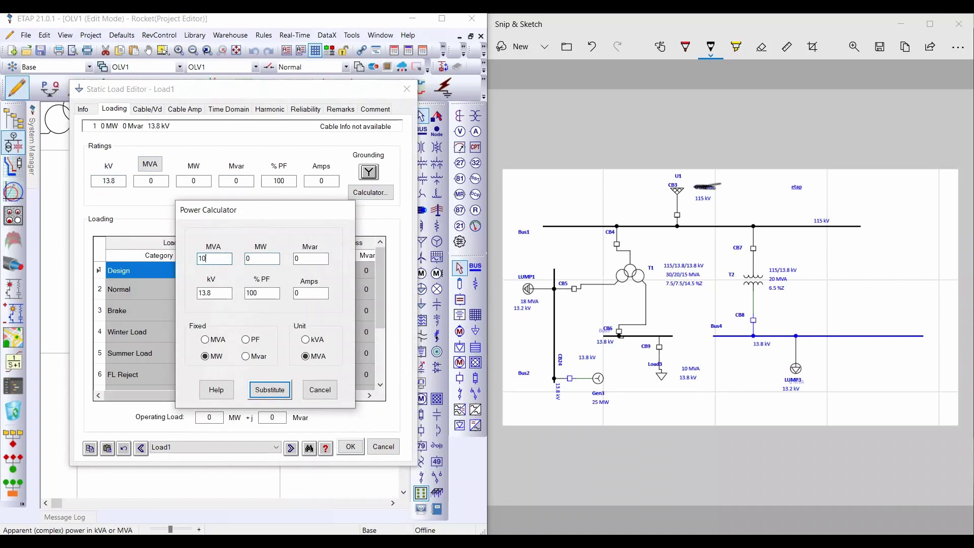
double_click(279, 293)
type("0")
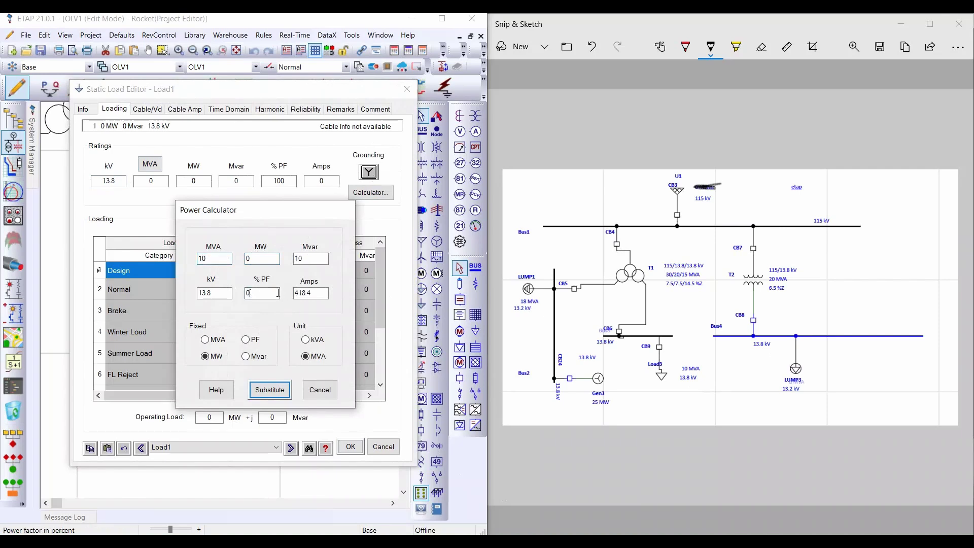
left_click(205, 340)
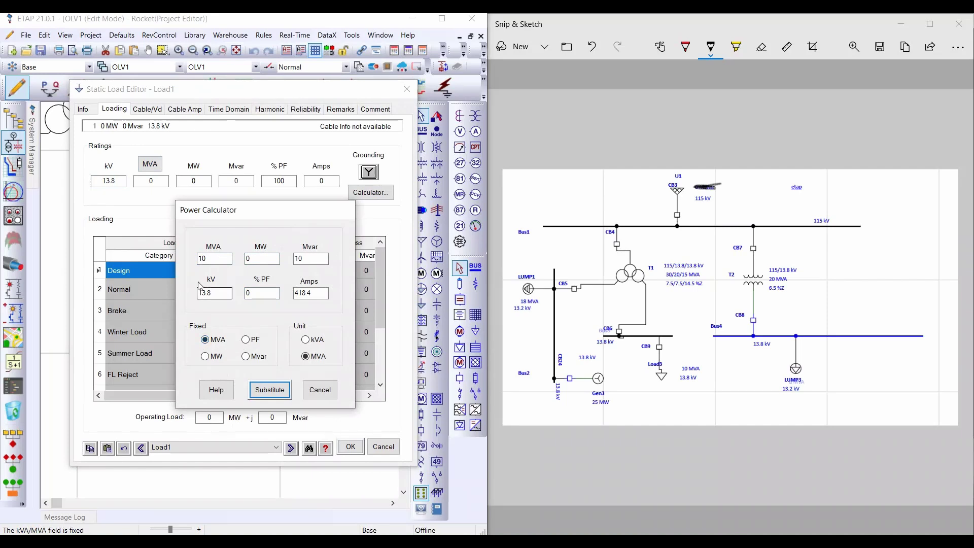
double_click(262, 290)
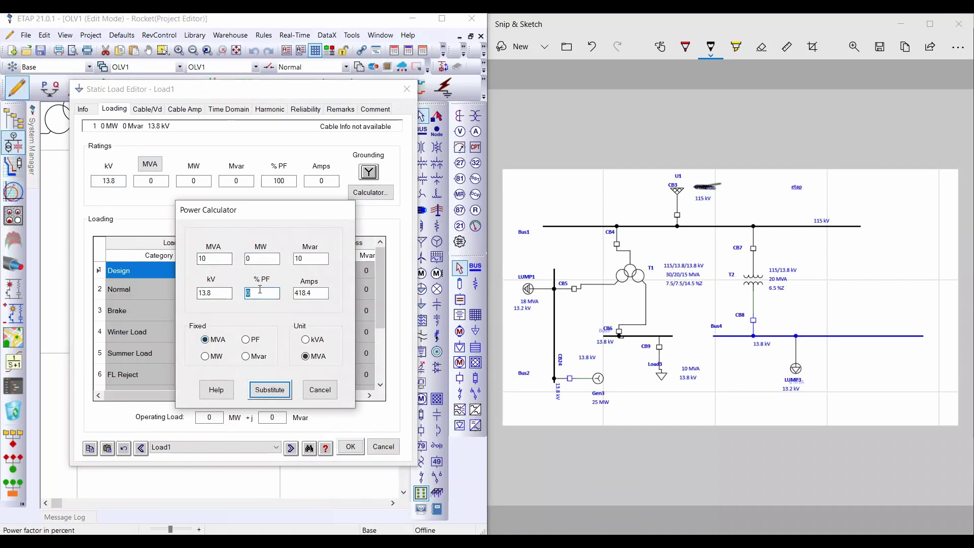
type("100")
key("Tab")
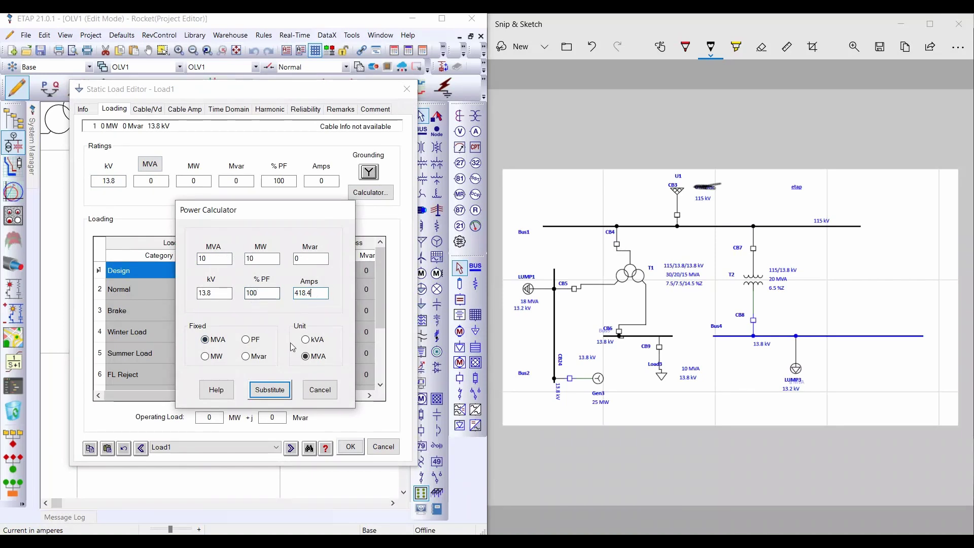
left_click(270, 390)
left_click(350, 447)
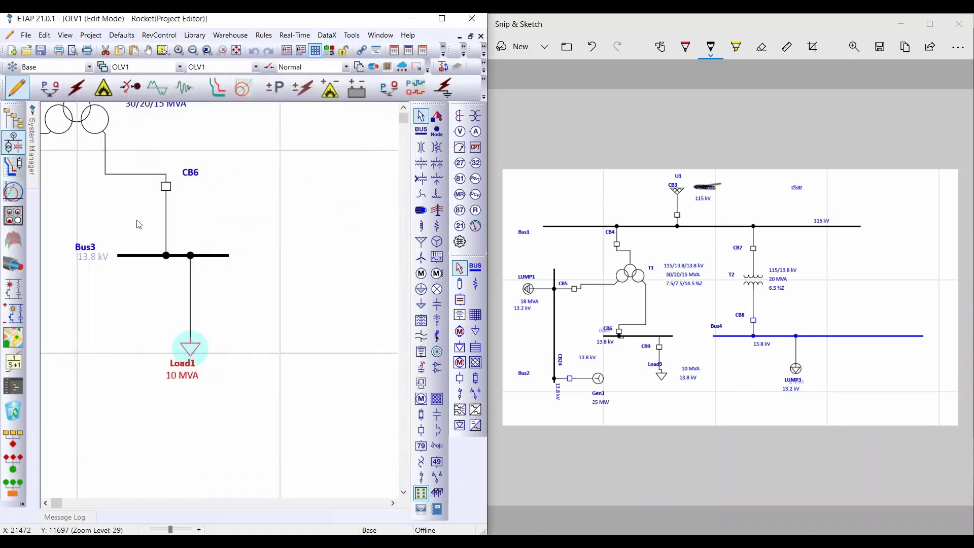
scroll(226, 266, "down", 6)
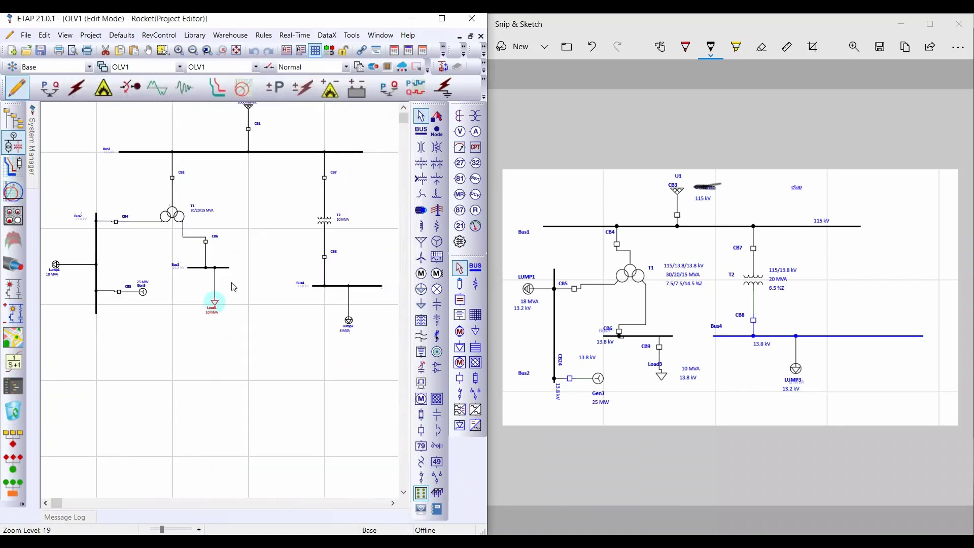
scroll(254, 131, "up", 4)
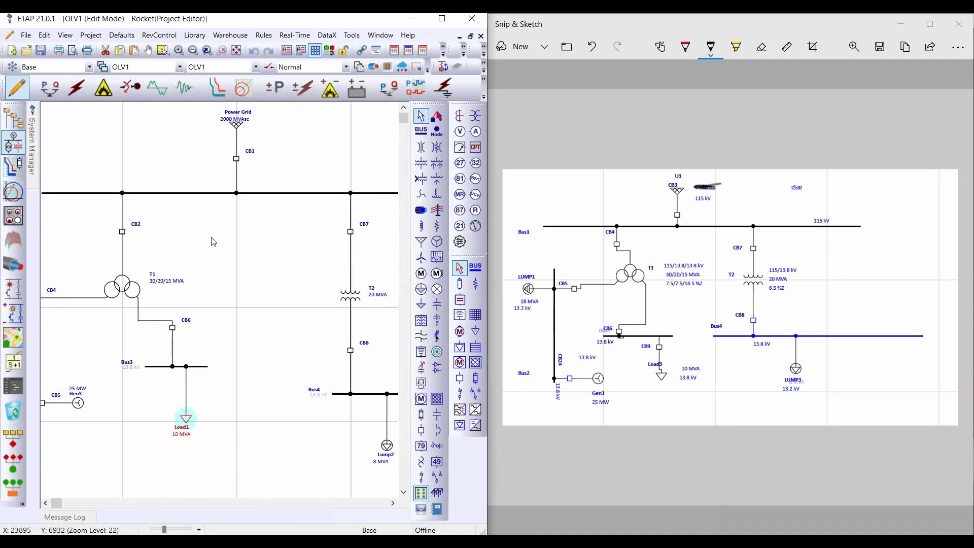
scroll(220, 259, "down", 2)
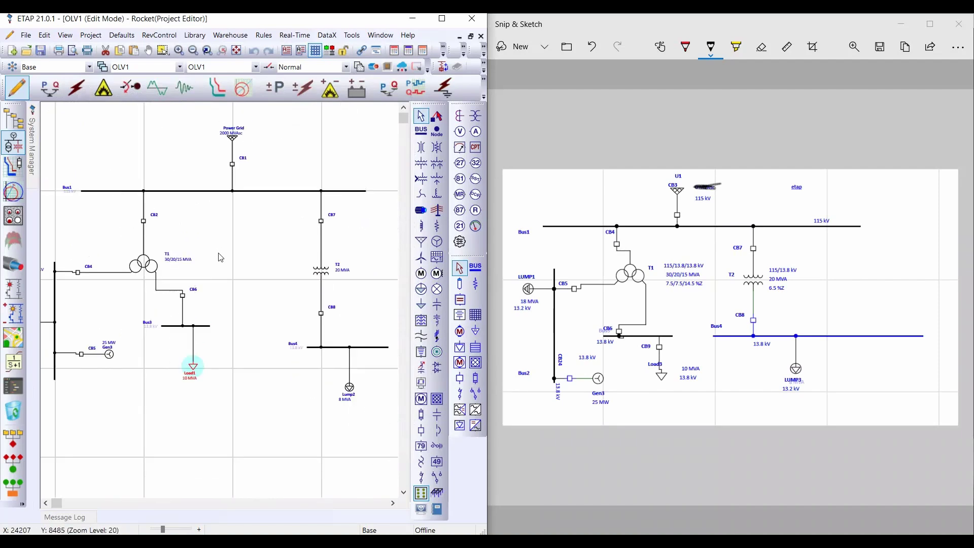
scroll(221, 258, "down", 2)
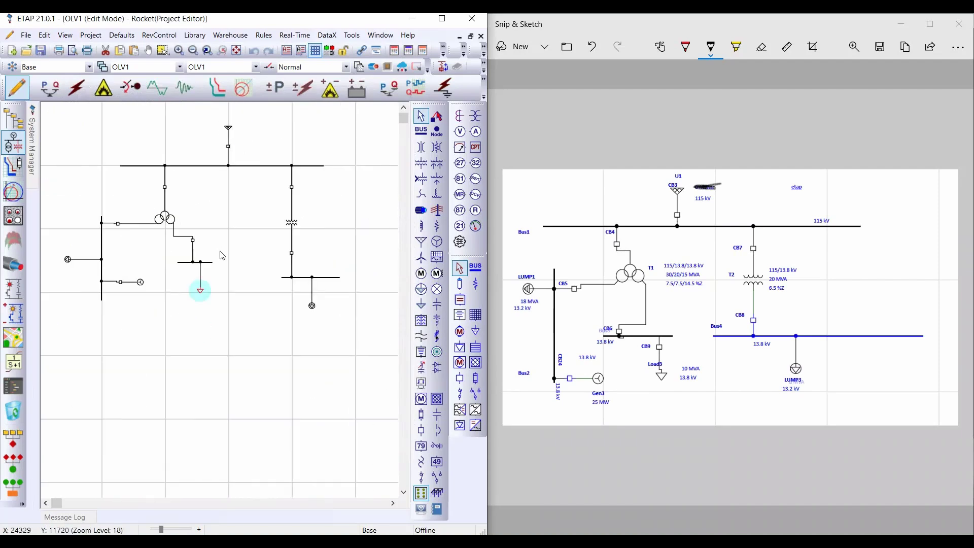